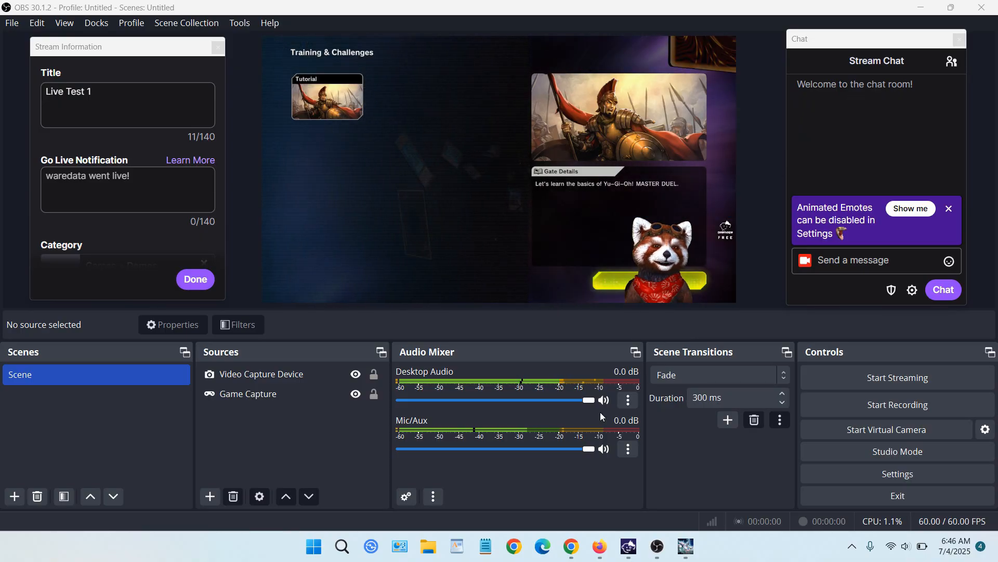
- Switch to Chrome and request the free Animaze installer download from animaze.us
left_click(571, 546)
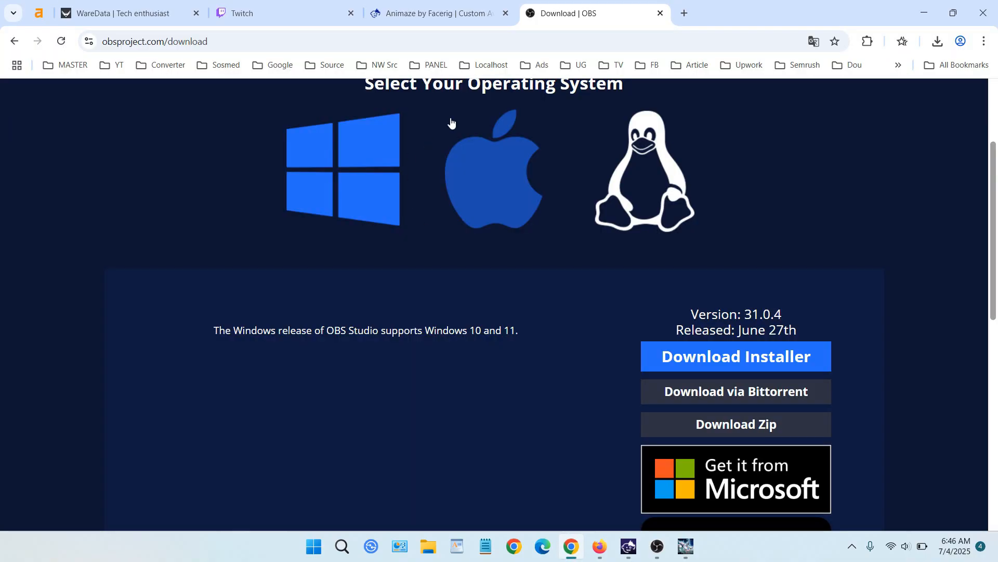
scroll(588, 255, "up", 3)
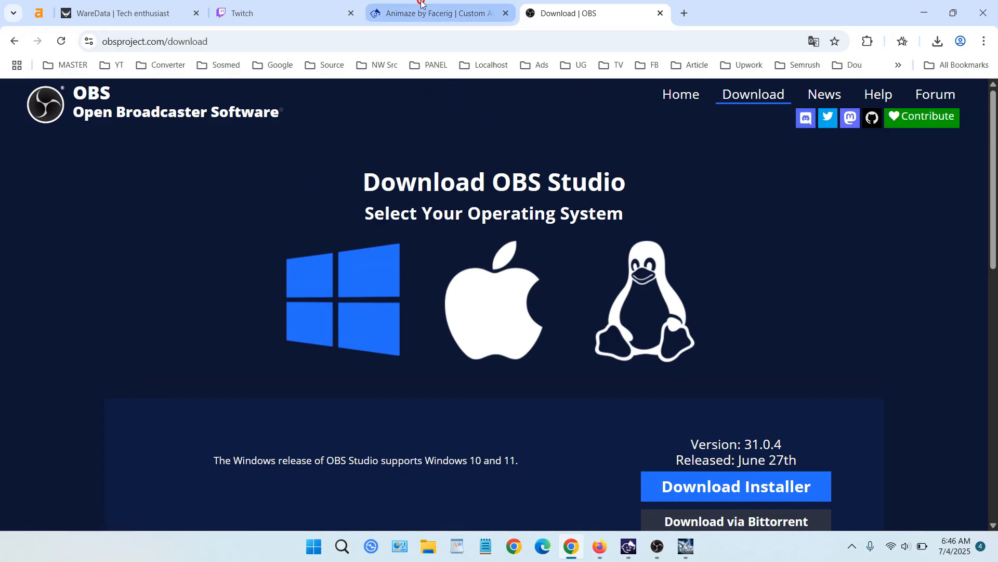
left_click(431, 13)
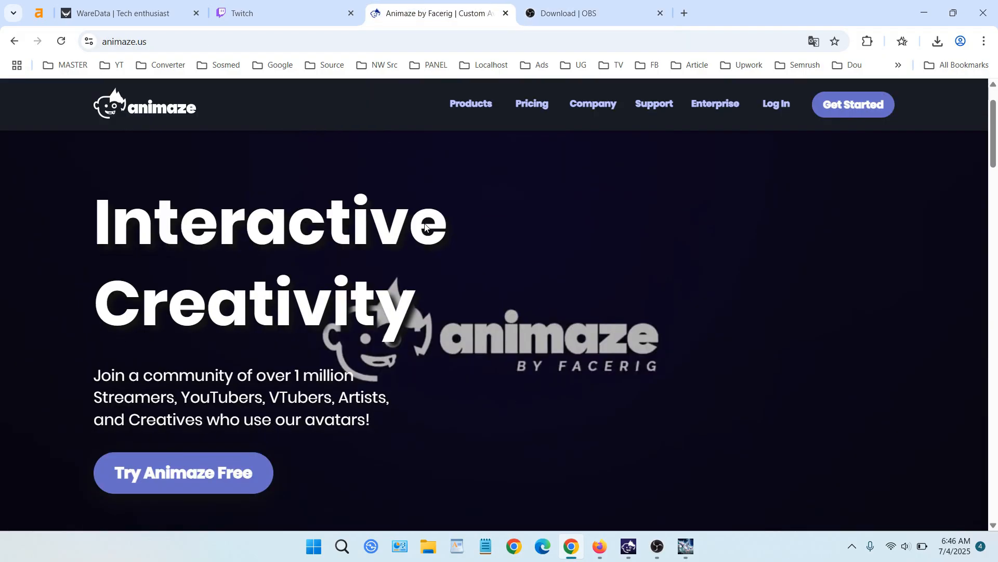
scroll(426, 223, "down", 3)
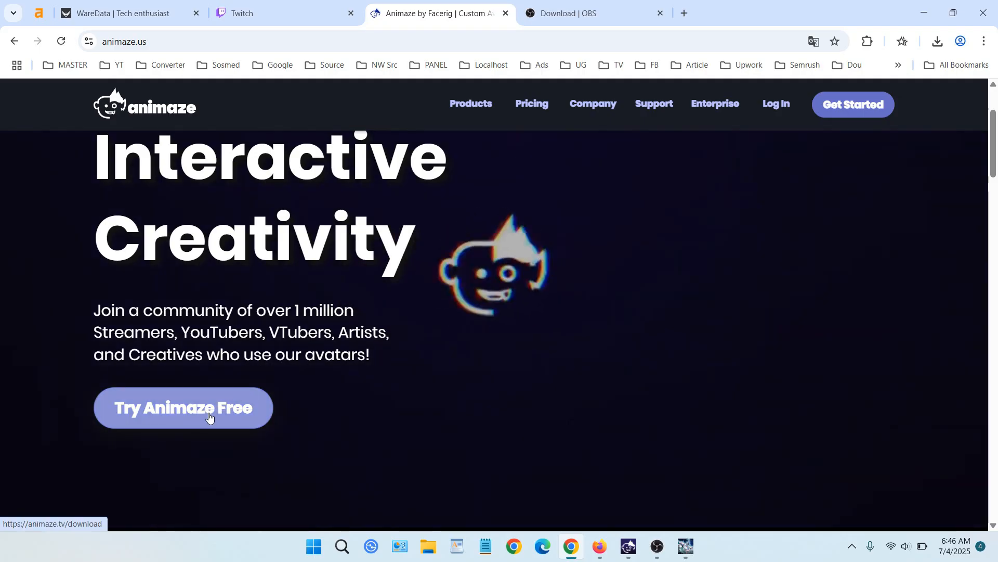
left_click(208, 412)
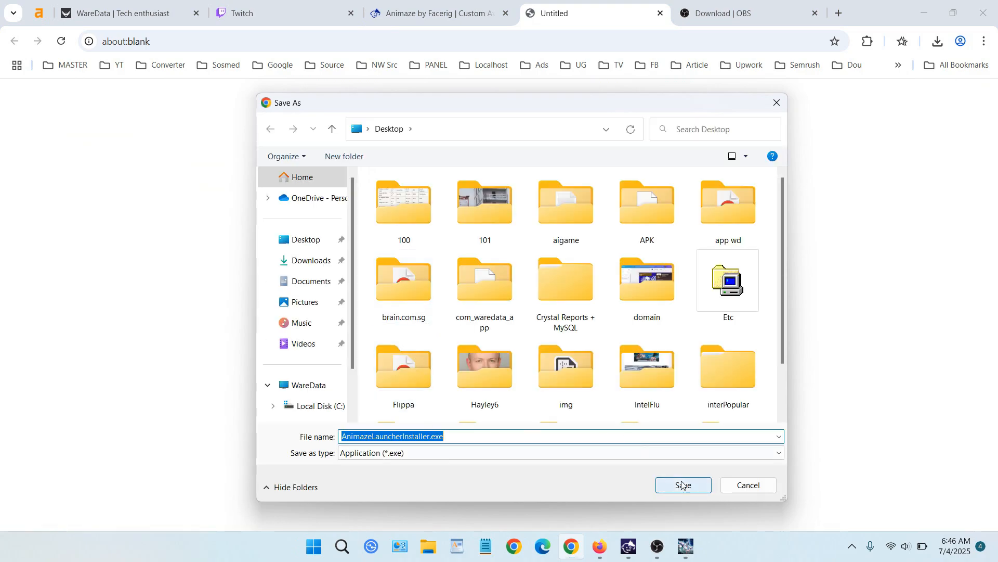
left_click(739, 486)
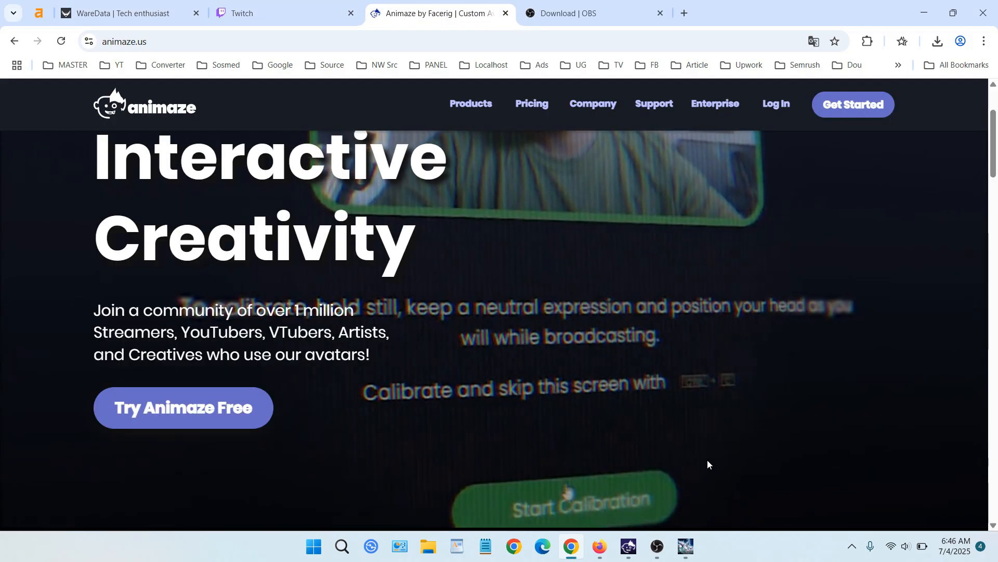
- Request the OBS Studio Windows installer download from the OBS download page
left_click(597, 14)
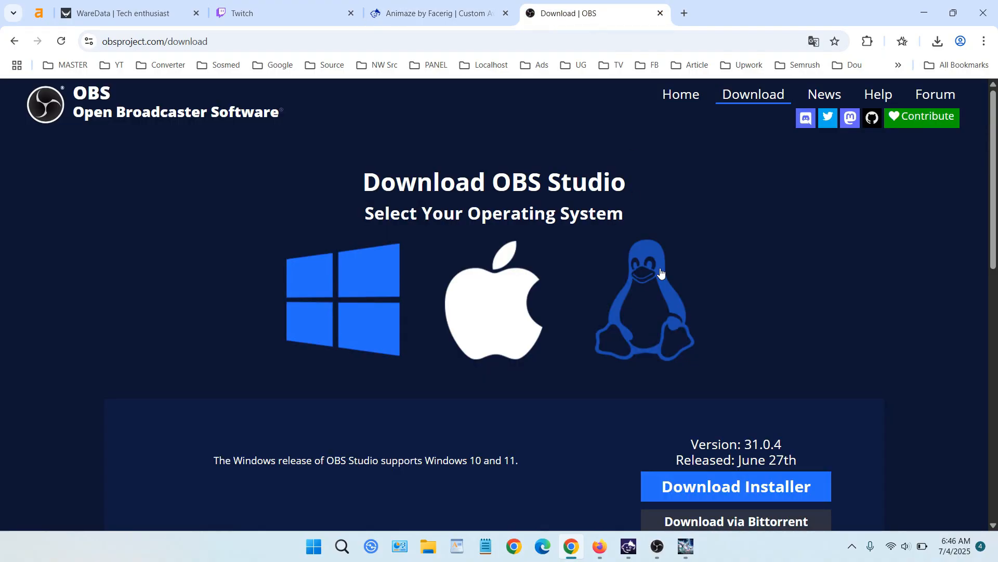
scroll(660, 272, "down", 2)
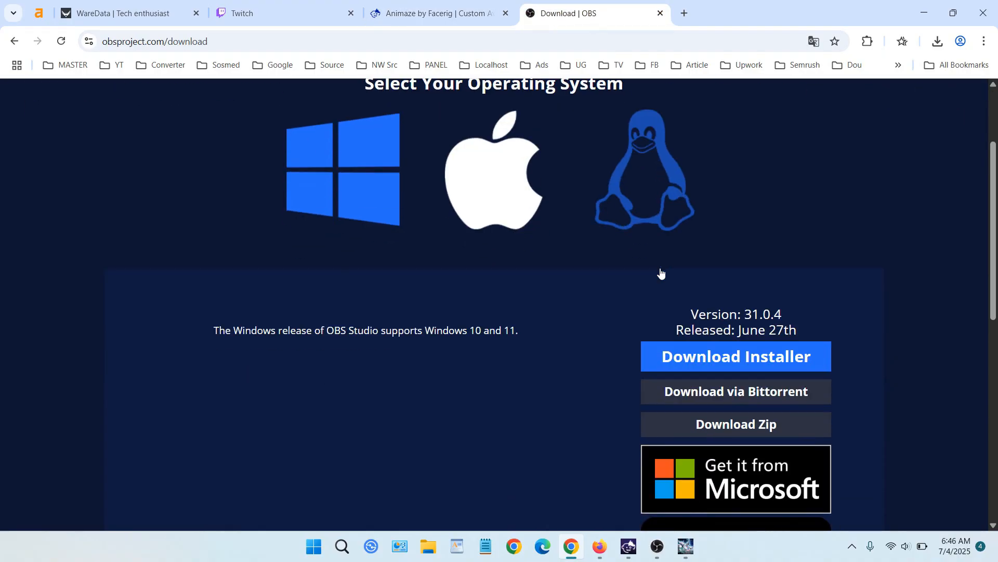
left_click(738, 371)
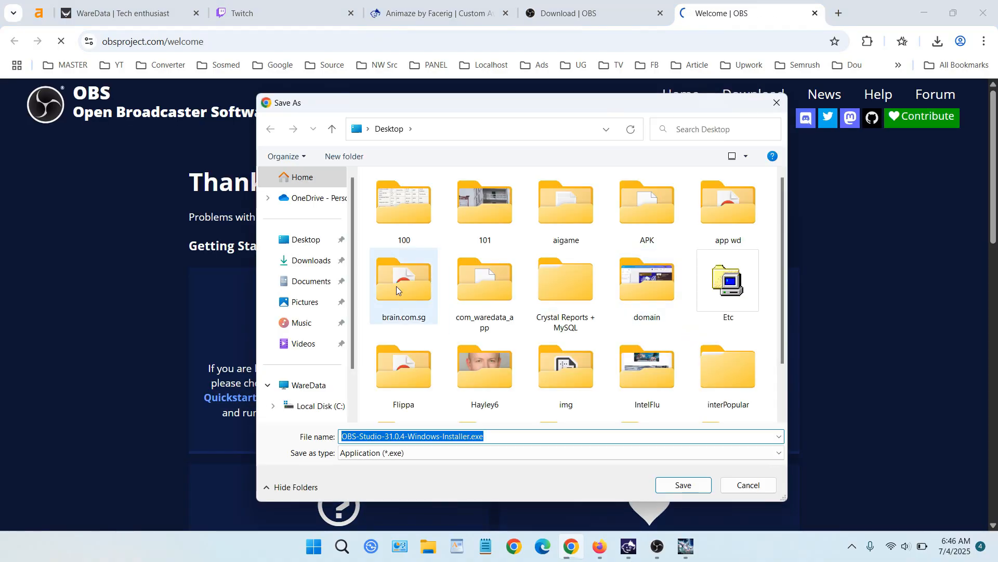
left_click(737, 484)
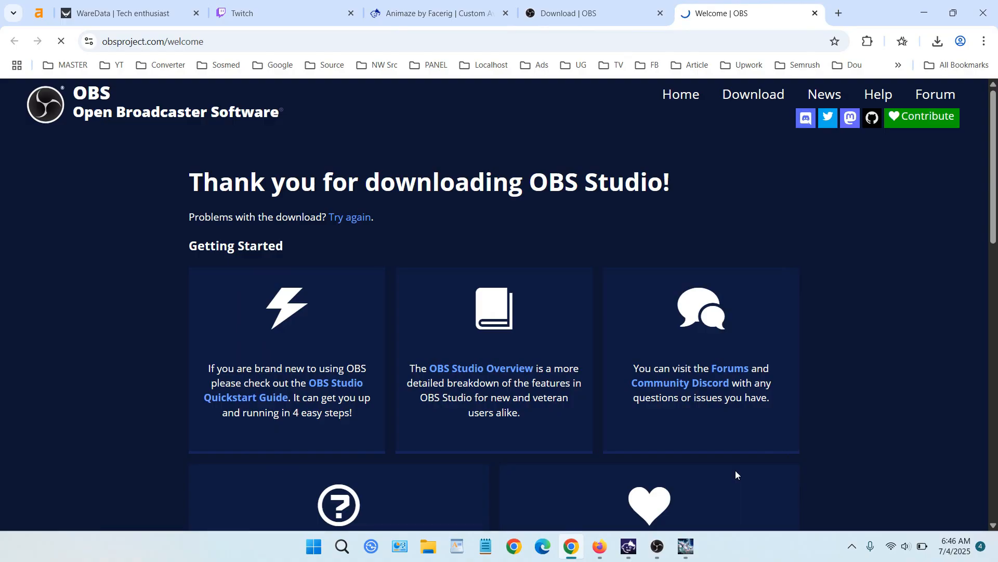
- Close OBS Studio and Animaze, leaving Chrome and the masterduel game running minimized
left_click(923, 16)
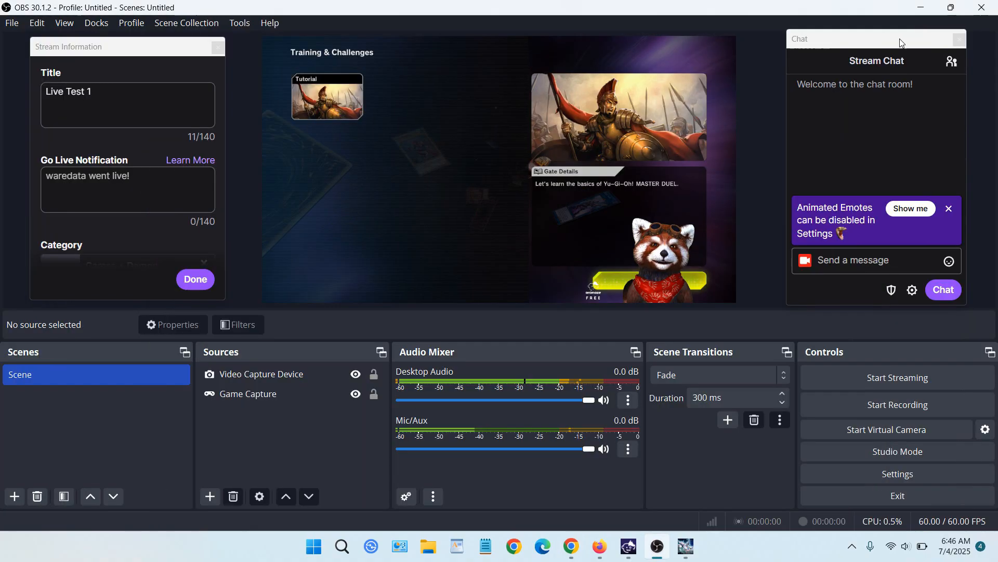
left_click(983, 8)
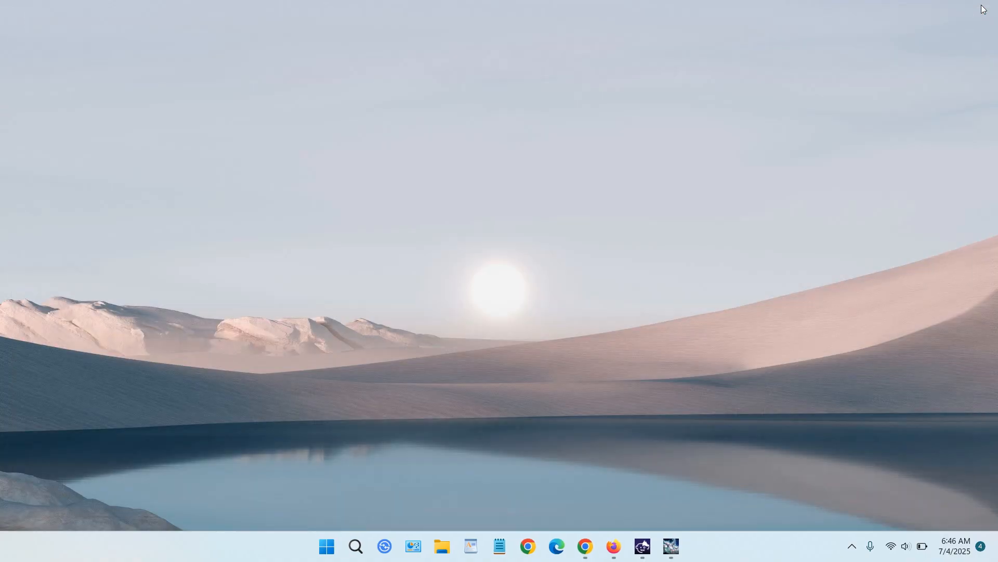
left_click(648, 546)
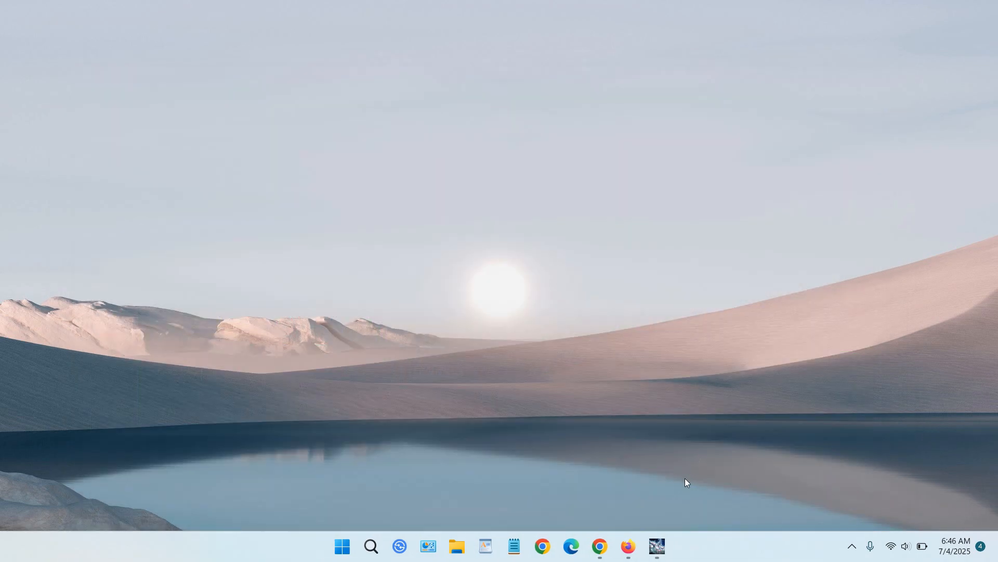
left_click(658, 547)
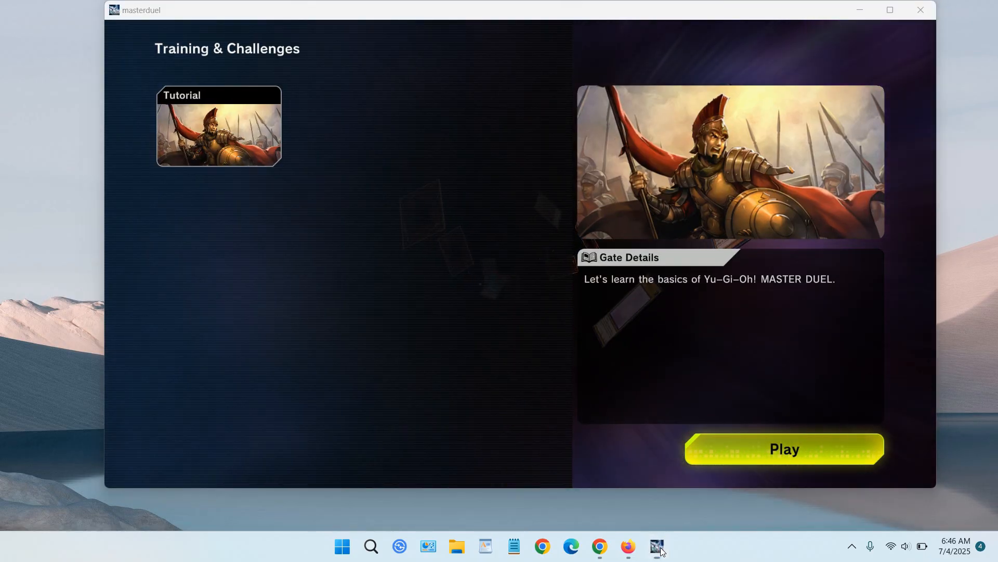
left_click(659, 547)
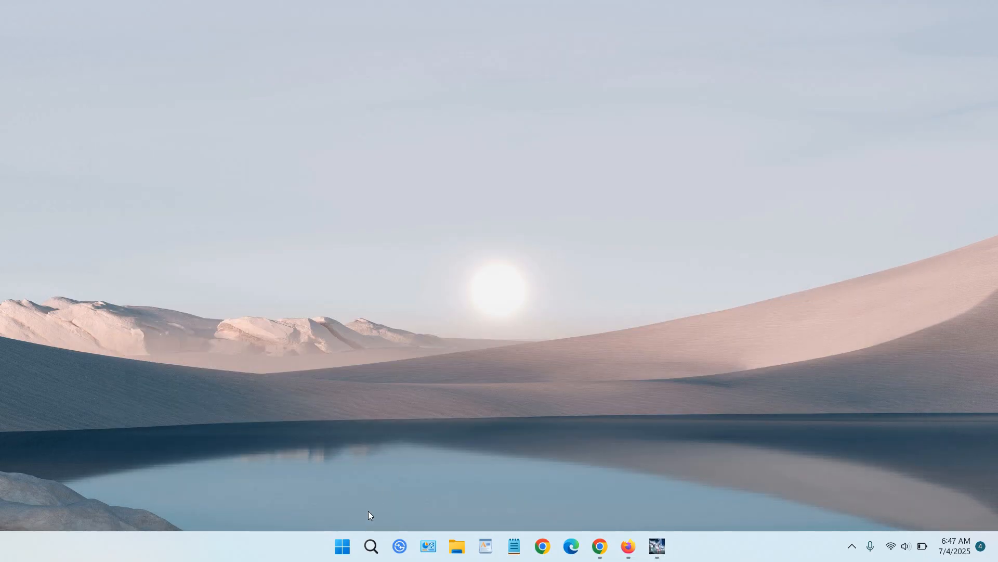
- Search Windows for Animaze Launcher, launch Animaze from it, and close the launcher window
left_click(371, 546)
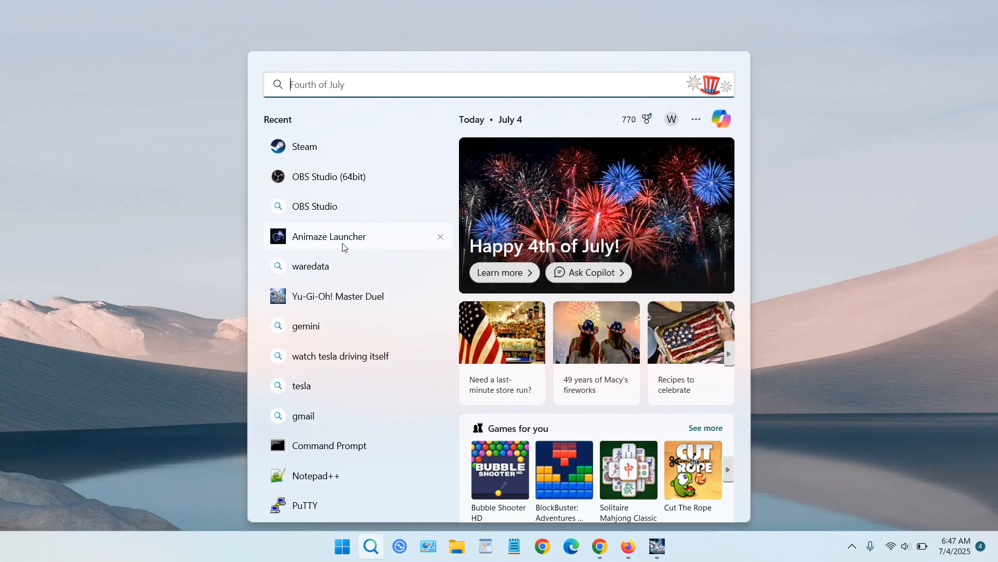
type("ani")
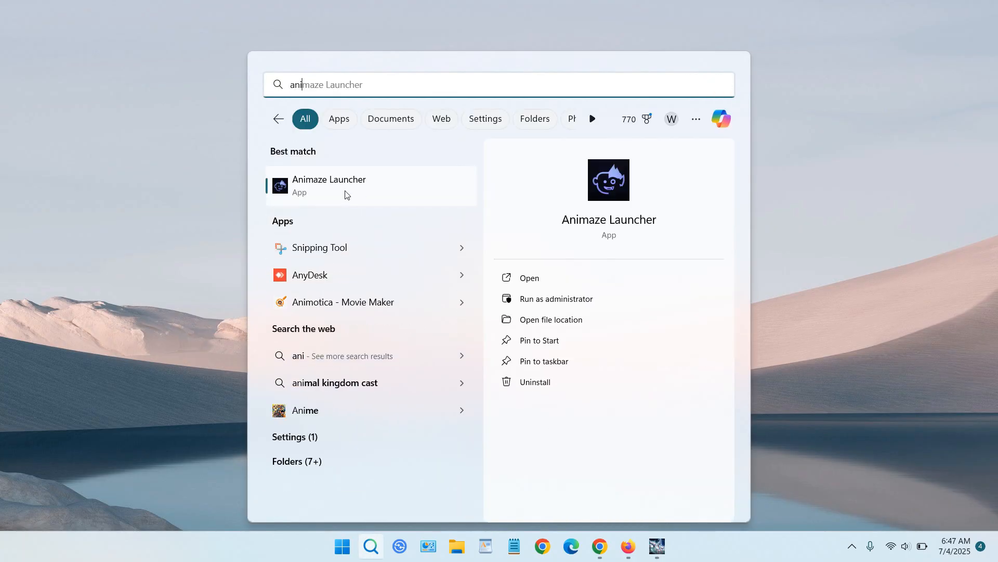
left_click(344, 194)
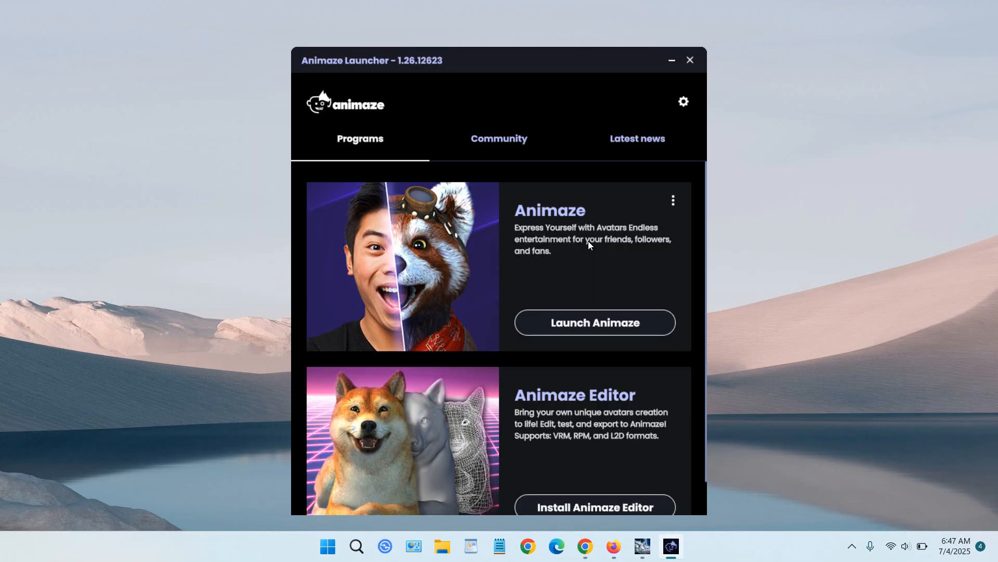
left_click(601, 332)
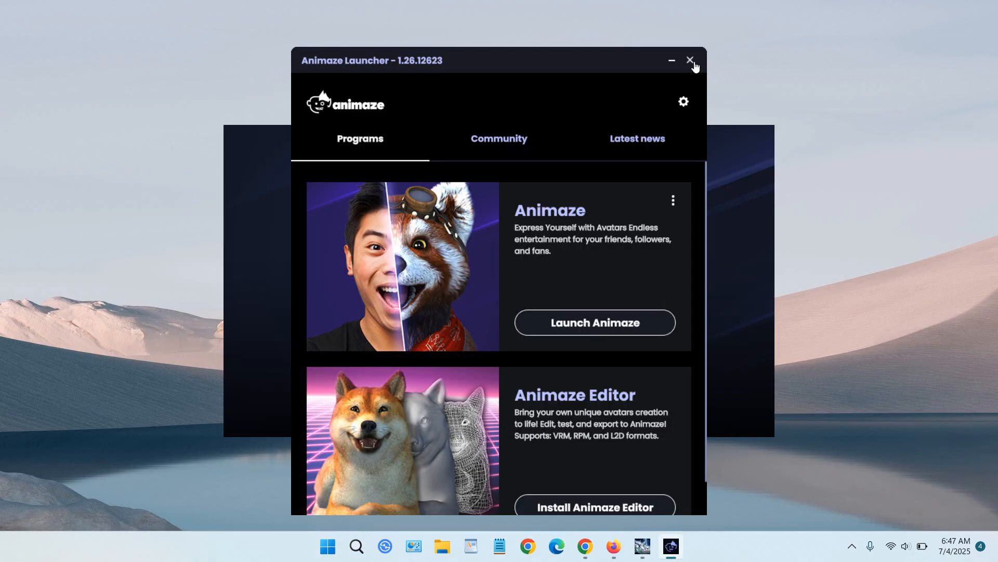
left_click(691, 61)
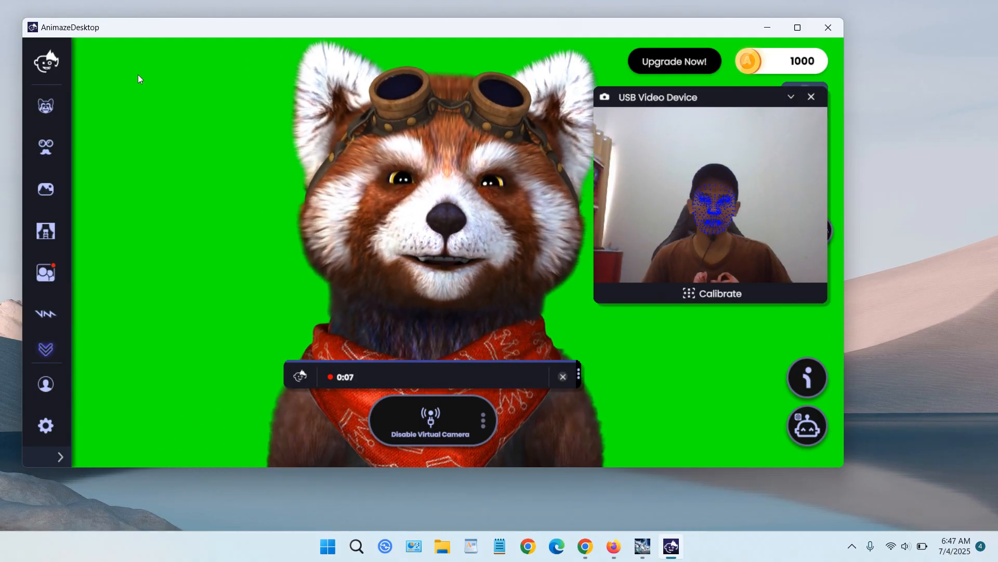
- Apply the recently used Masculine Body Type avatar and browse its head customization options
left_click(52, 107)
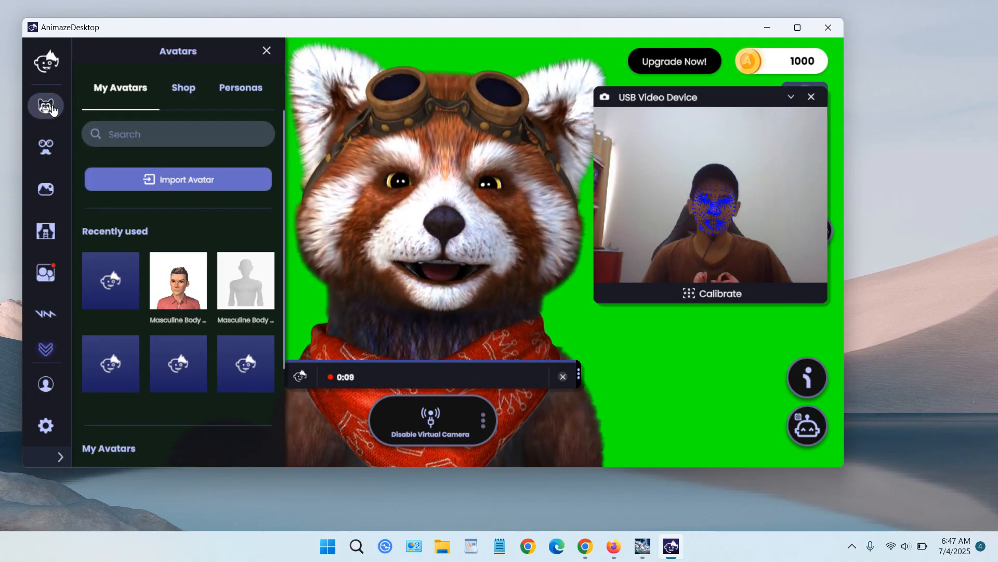
left_click(183, 284)
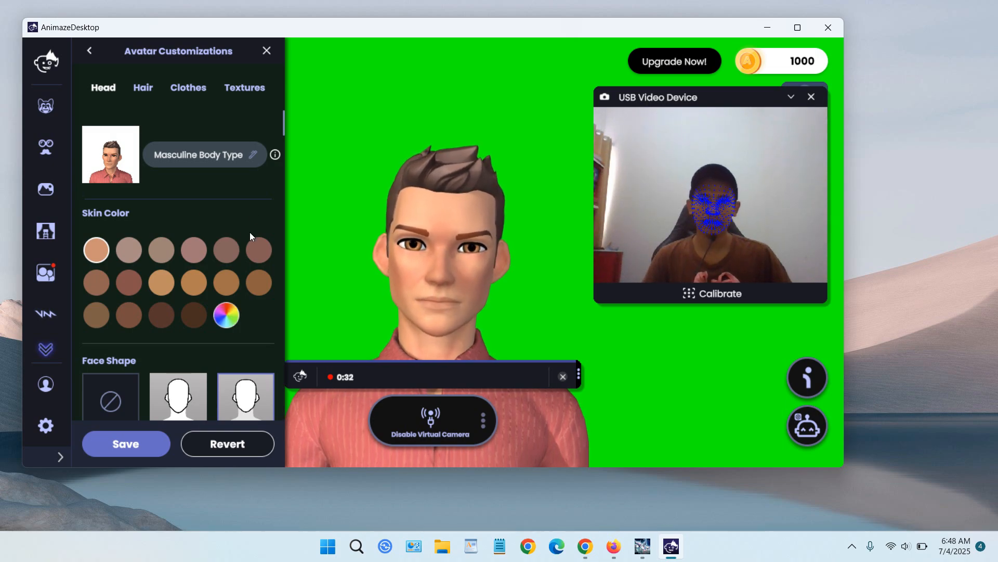
scroll(243, 232, "down", 4)
scroll(172, 138, "up", 3)
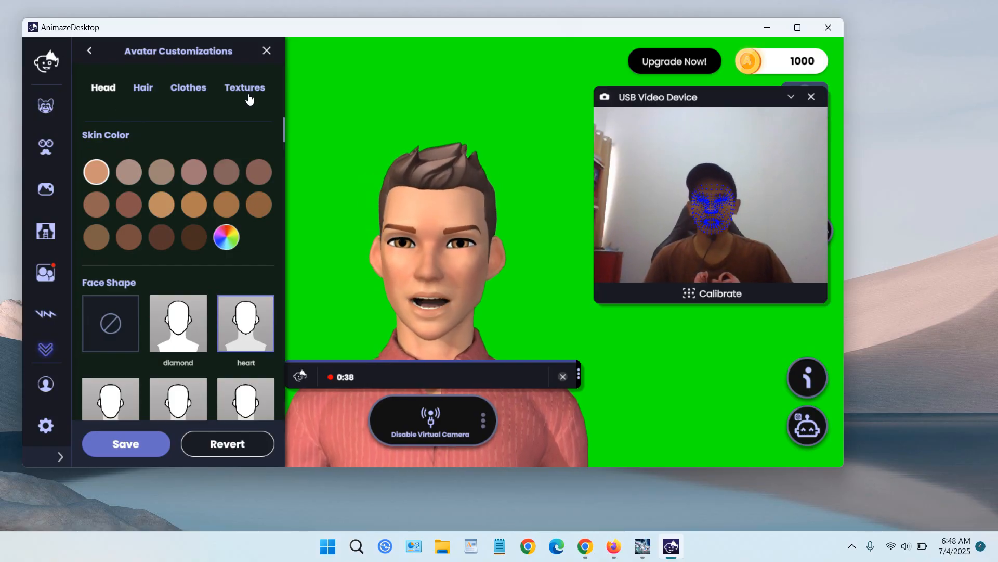
- Switch the avatar to Fluffo and open the list of available backgrounds
left_click(46, 105)
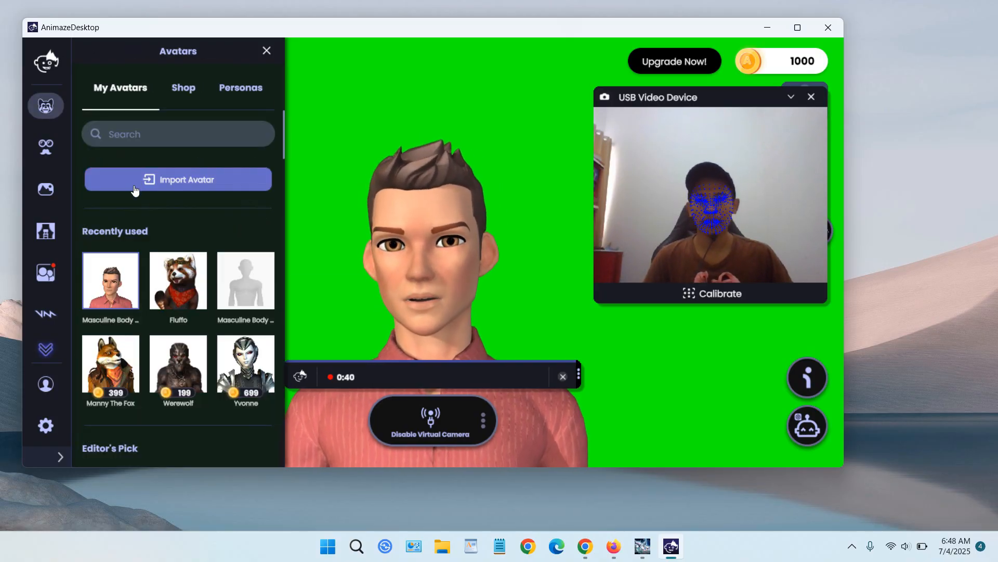
scroll(194, 208, "down", 2)
left_click(194, 208)
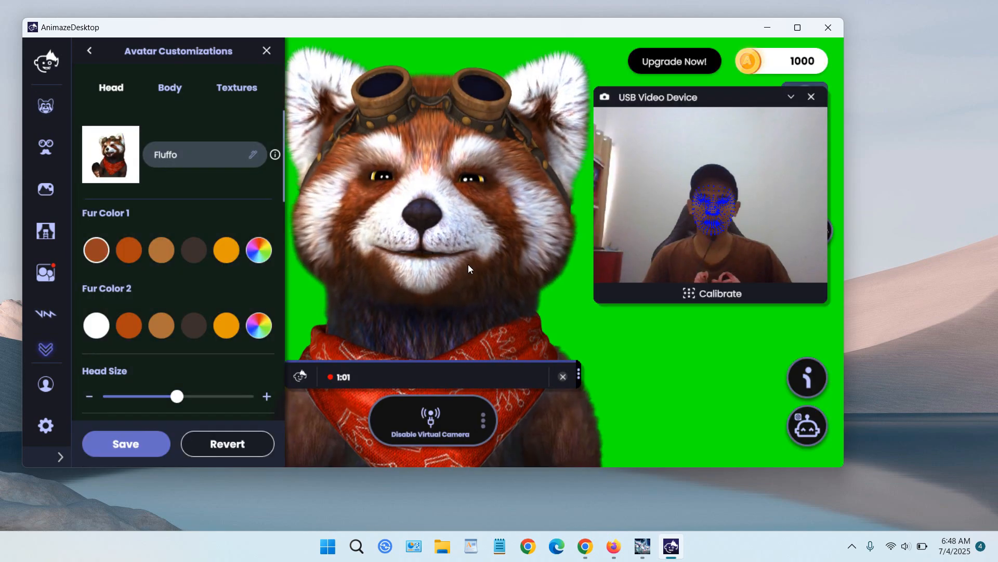
left_click(42, 192)
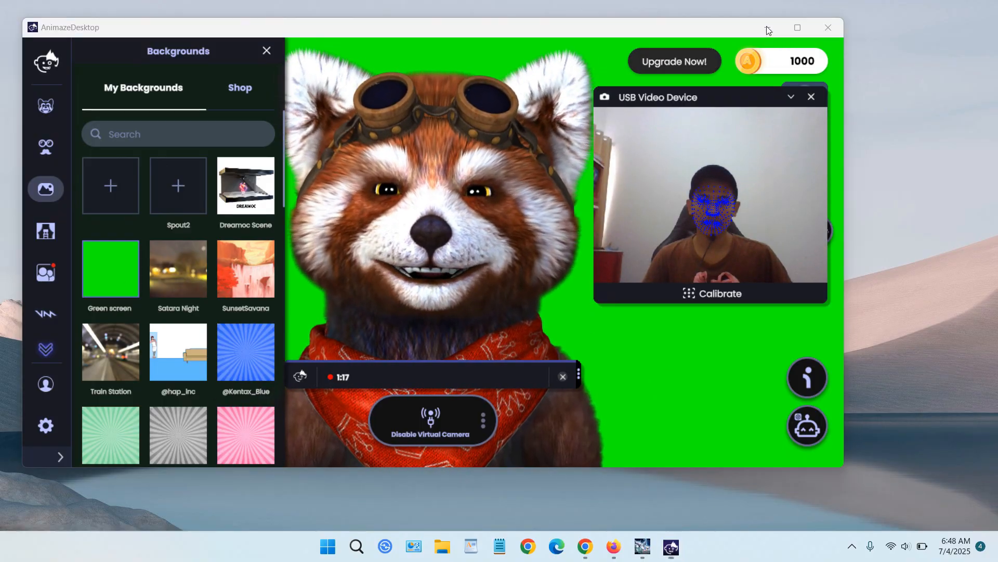
- Minimize Animaze, search Windows for obs, and launch OBS Studio (64bit)
left_click(769, 29)
left_click(328, 547)
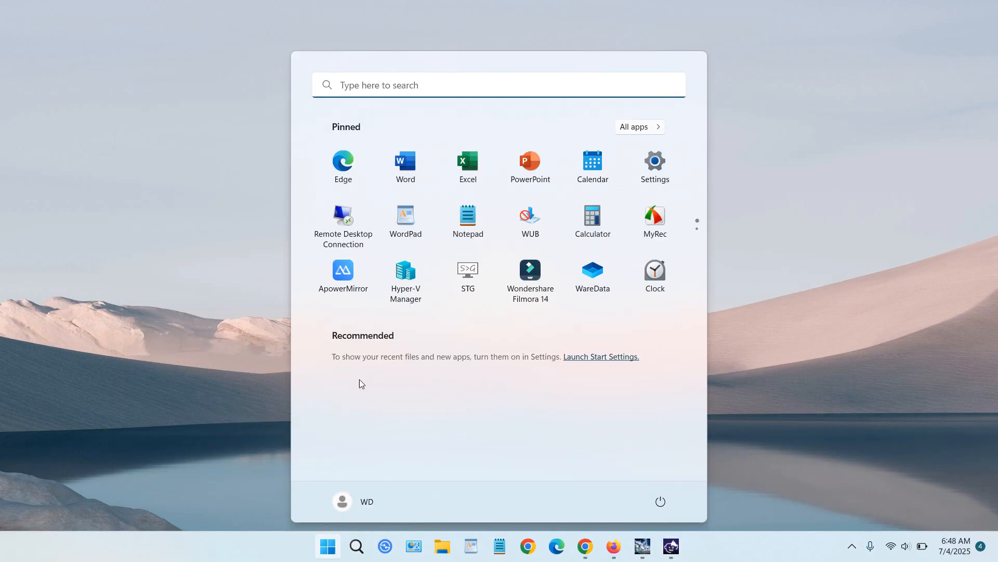
left_click(420, 89)
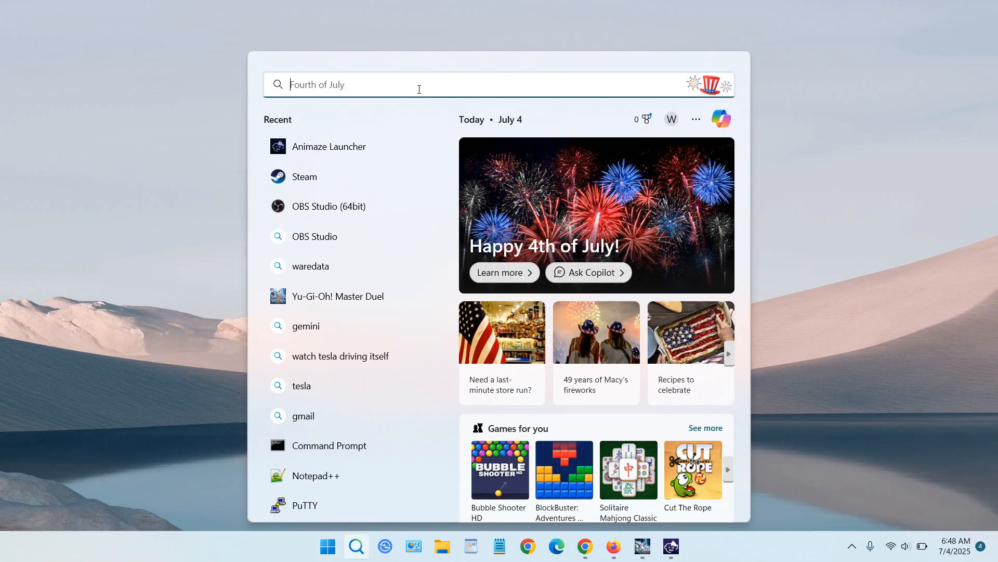
type("obs")
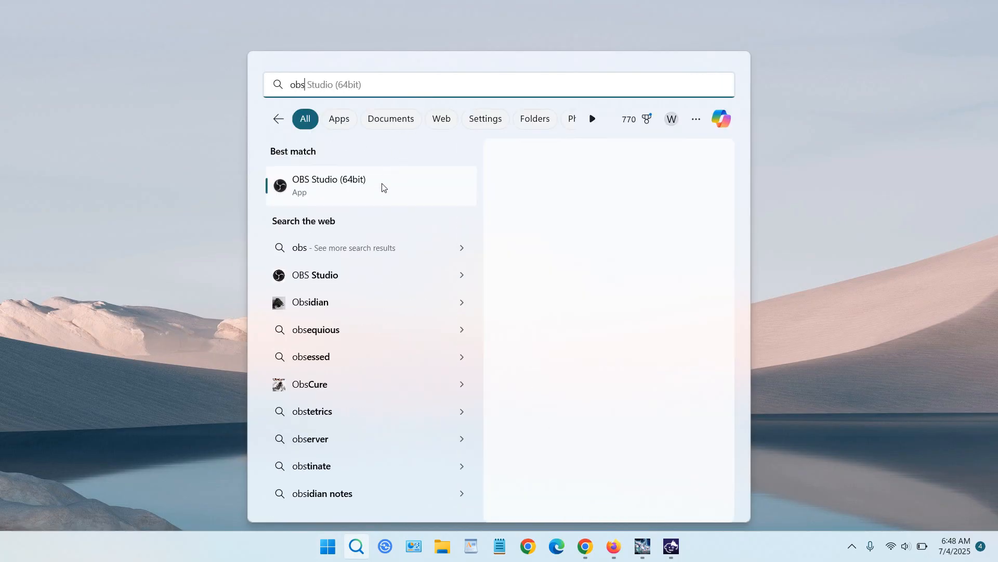
left_click(382, 190)
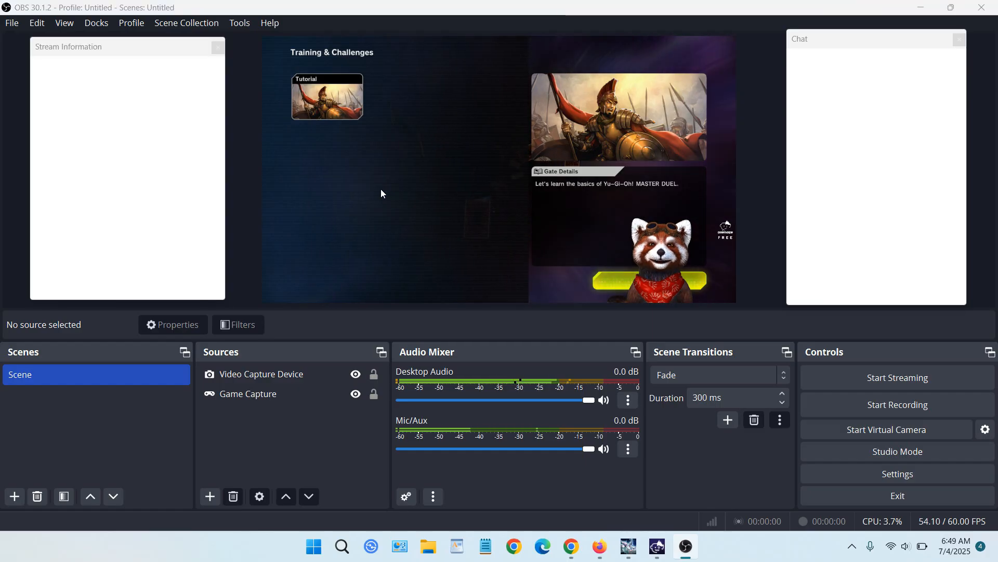
- Remove both the Video Capture Device and Game Capture sources from the scene
left_click(263, 394)
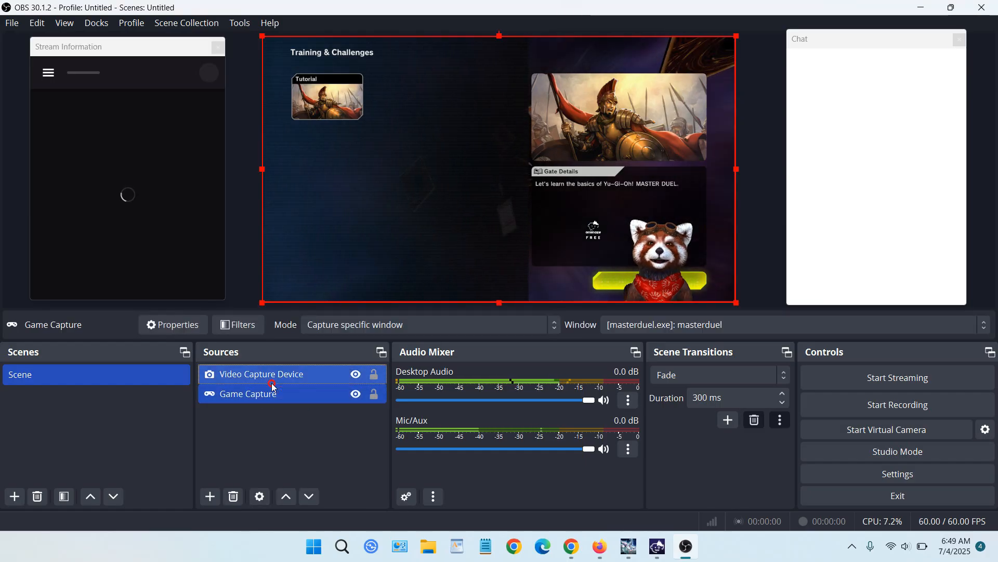
left_click(267, 375, "ctrl")
key("Delete")
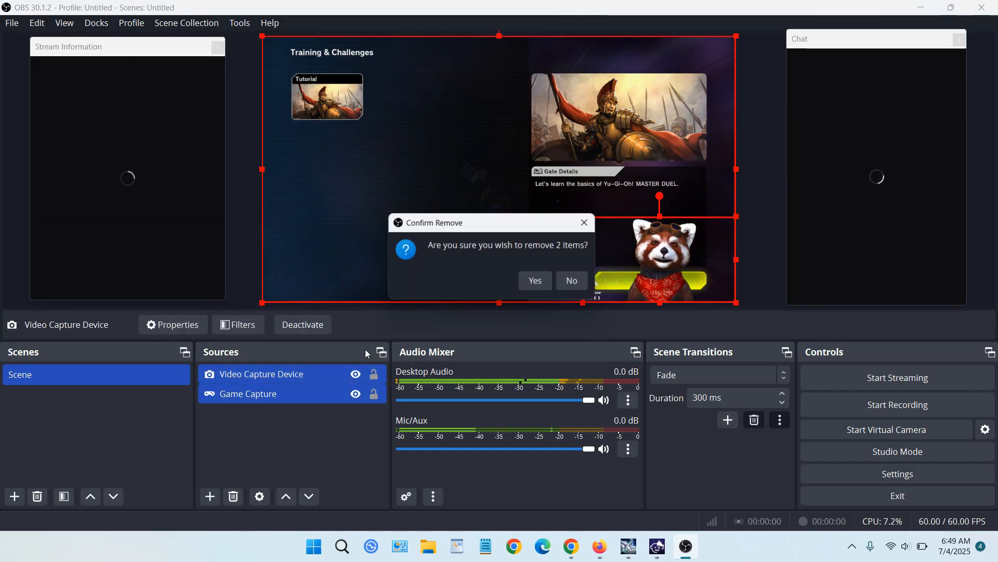
left_click(520, 283)
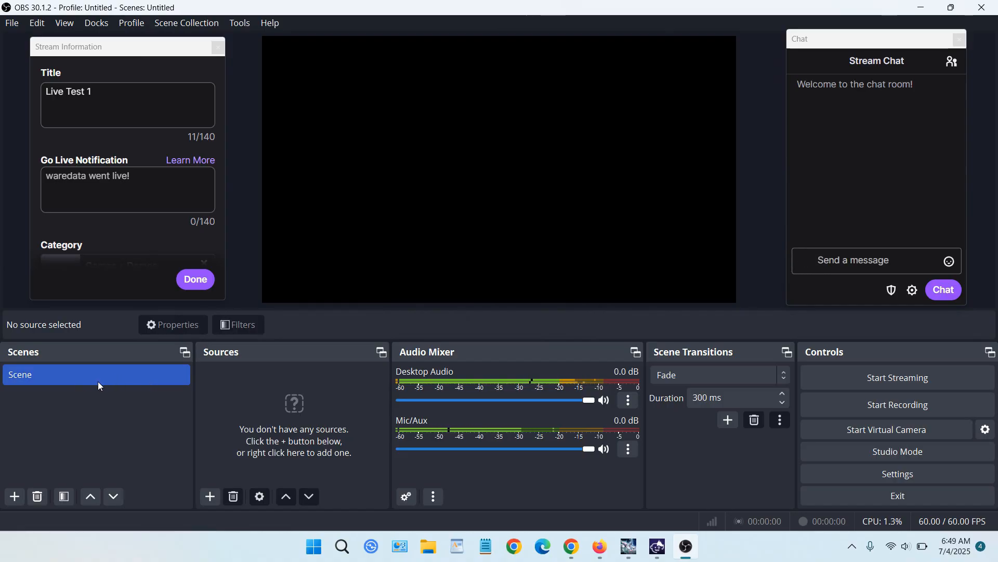
- Add a new Game Capture source to the scene, keeping its default name and visibility
left_click(14, 496)
left_click(508, 286)
left_click(210, 496)
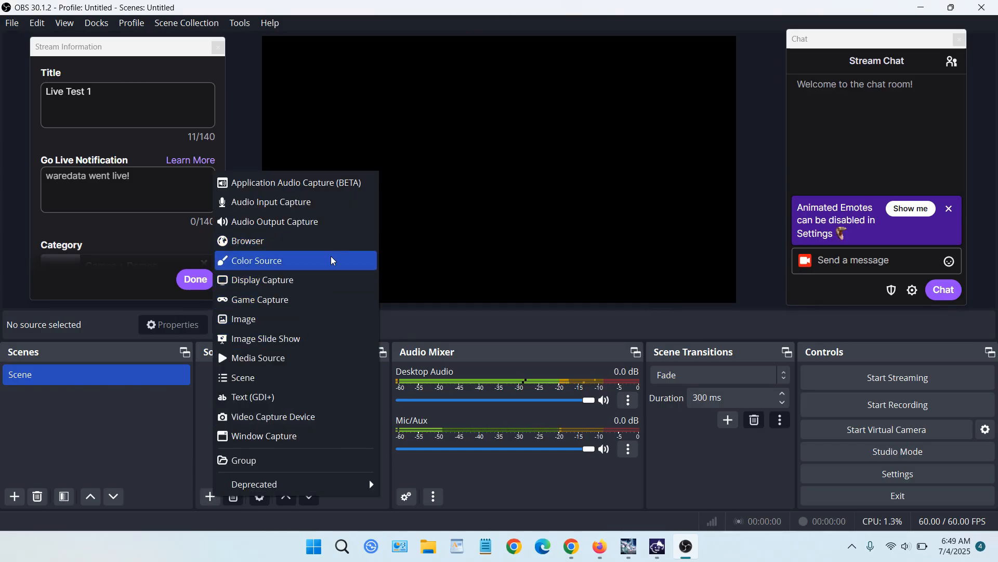
left_click(285, 299)
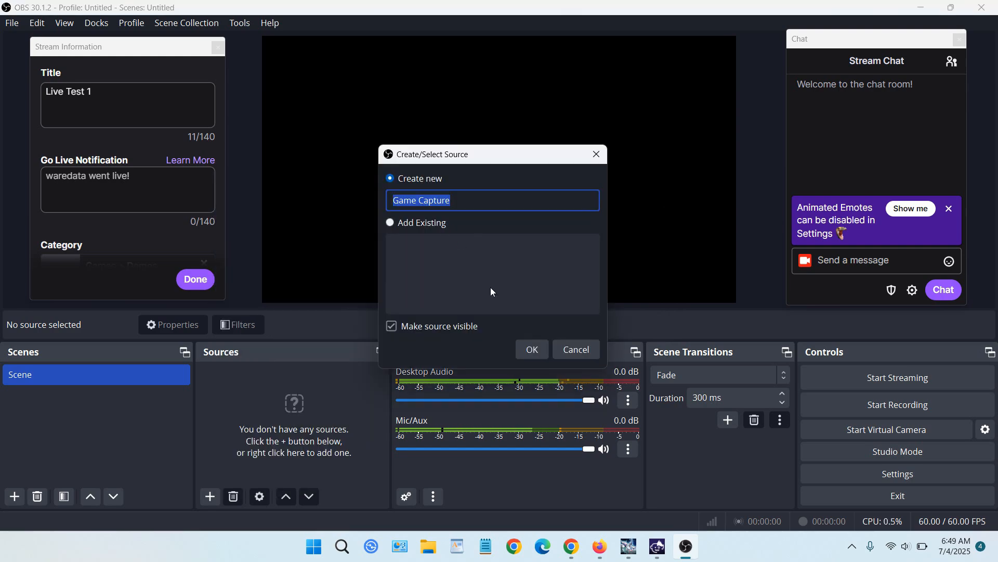
left_click(521, 349)
- Set the Game Capture to capture the specific window [masterduel.exe]: masterduel and enlarge it to fill the canvas
left_click(512, 274)
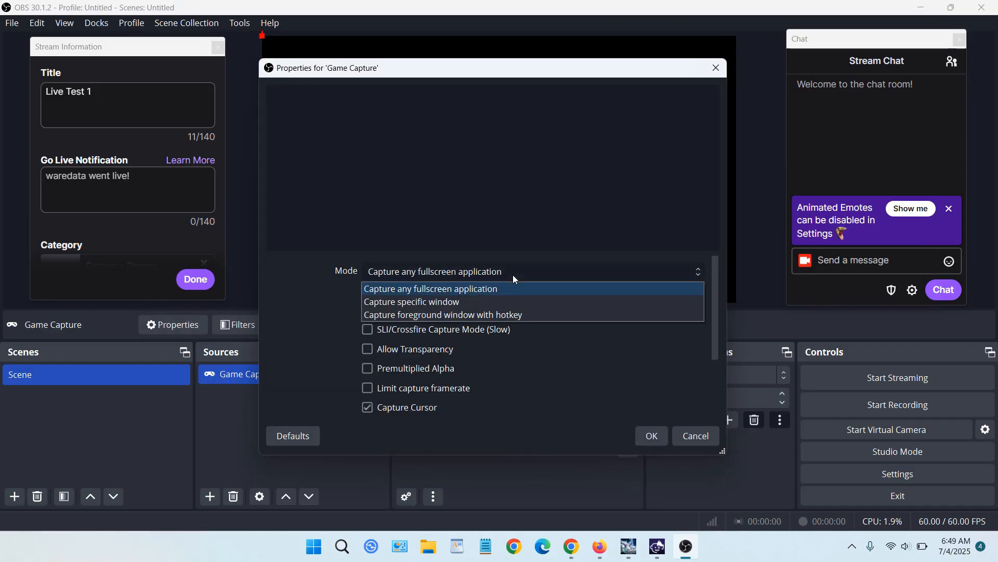
left_click(513, 302)
left_click(513, 302)
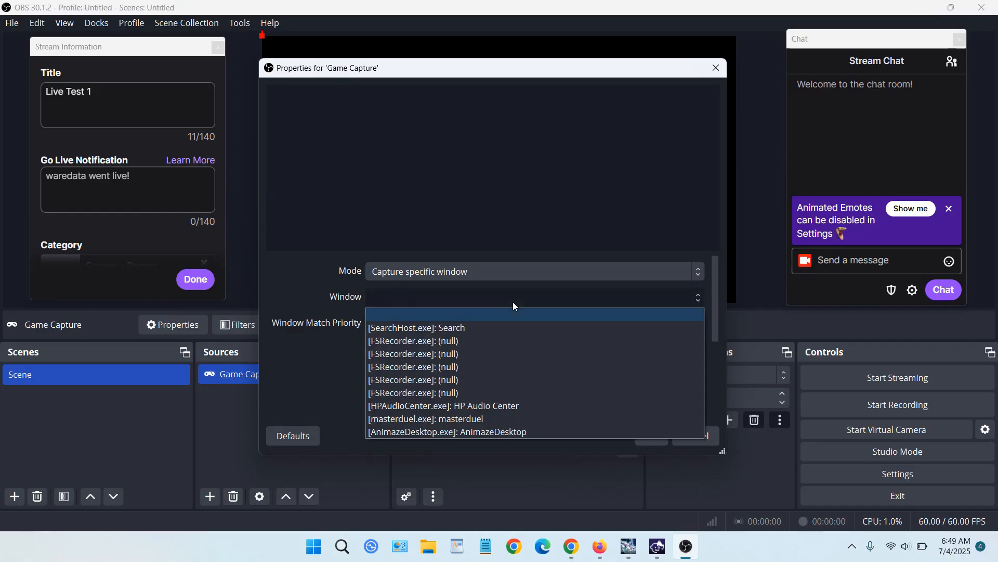
left_click(510, 420)
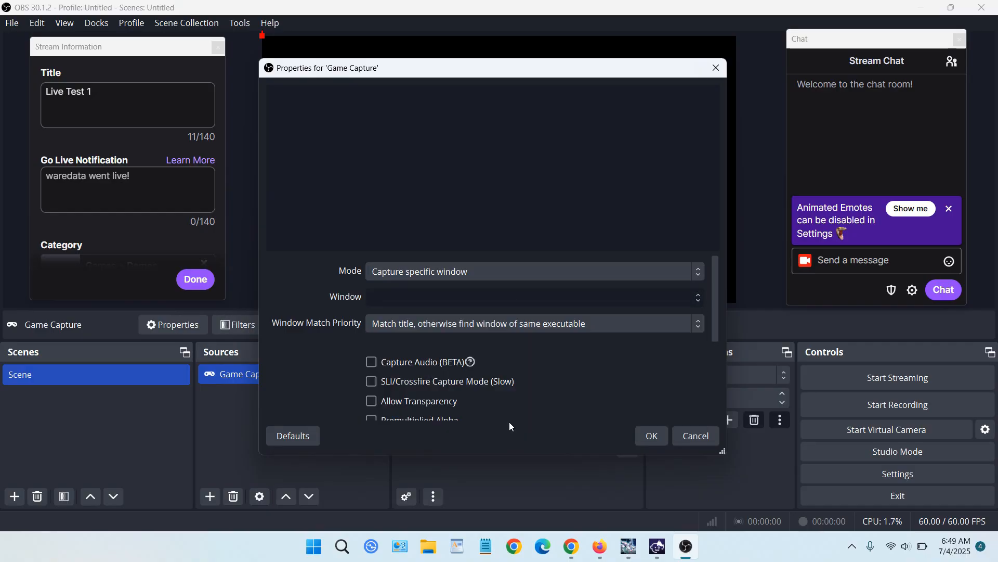
left_click(650, 436)
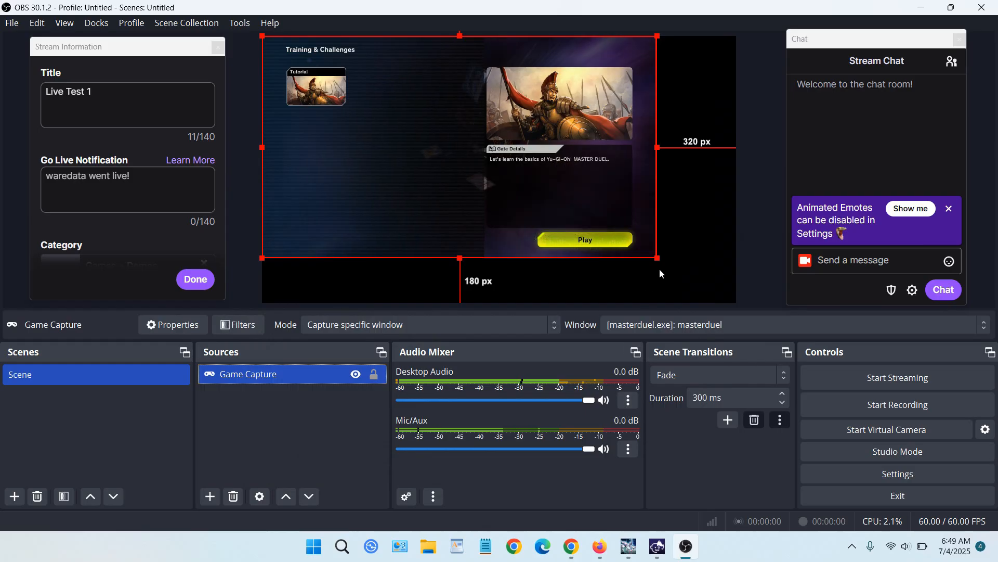
left_click_drag(657, 258, 712, 301)
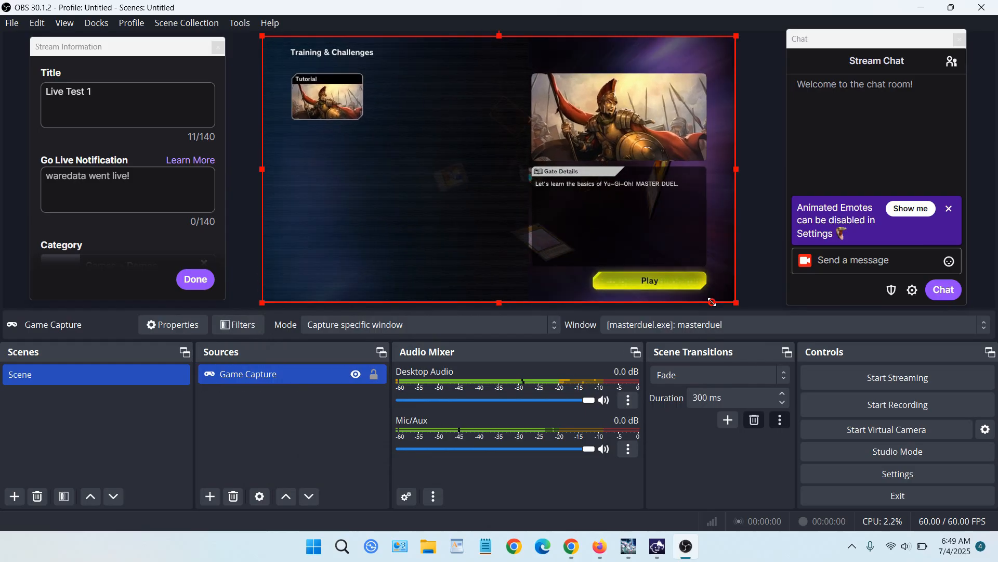
left_click(714, 307)
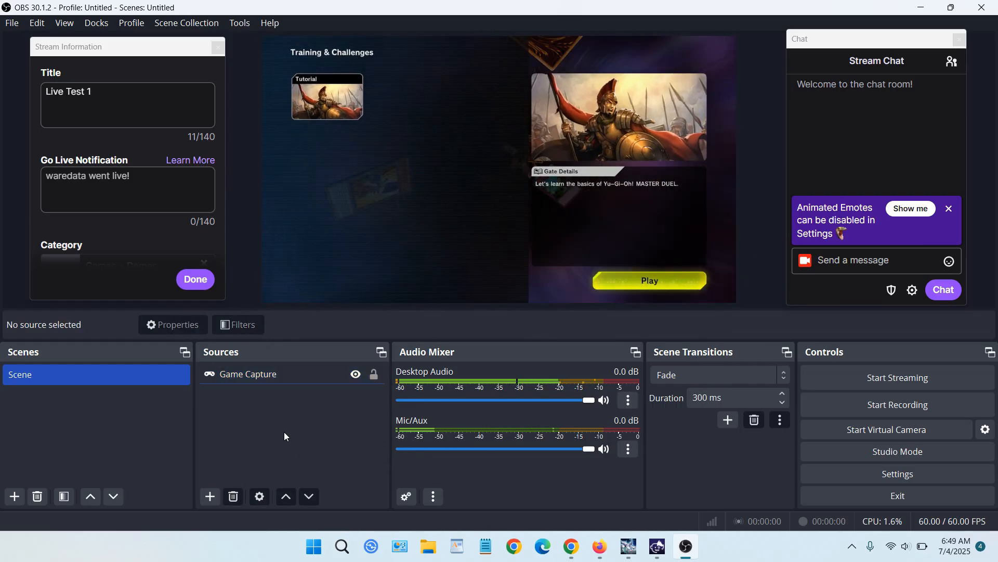
- Add a Video Capture Device source that uses Animaze Virtual Camera as its device
left_click(212, 499)
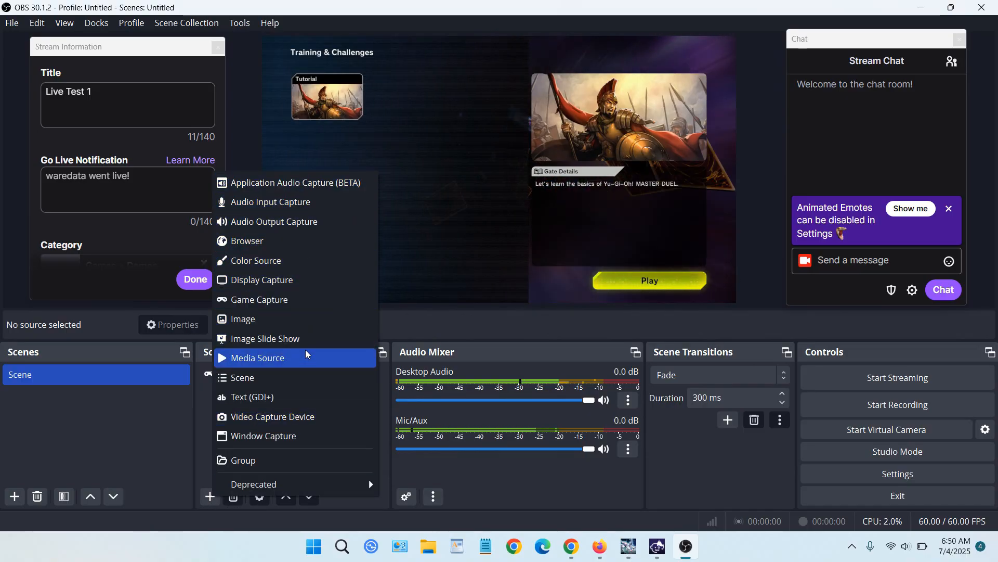
left_click(306, 416)
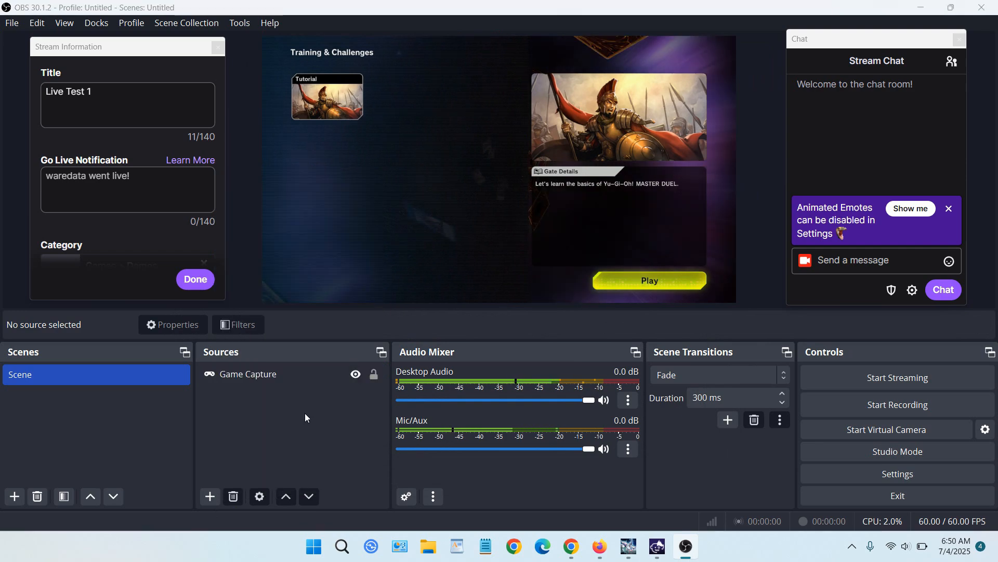
left_click(532, 349)
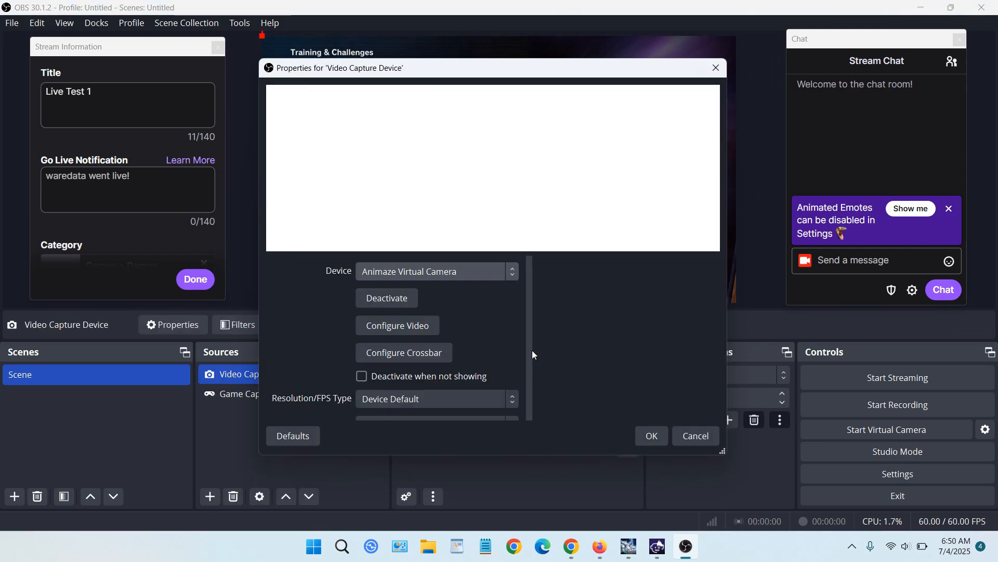
left_click(458, 270)
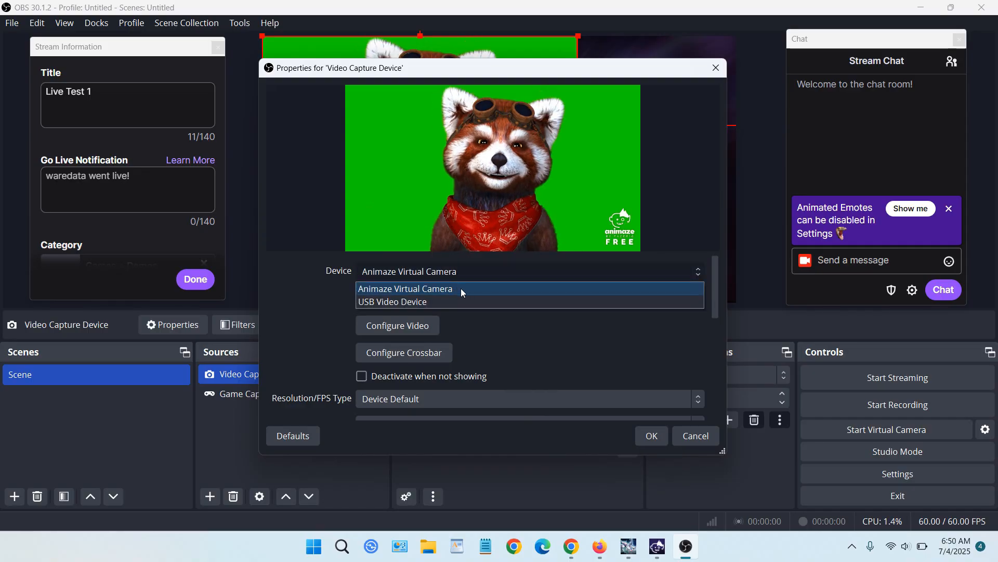
left_click(461, 288)
left_click(465, 272)
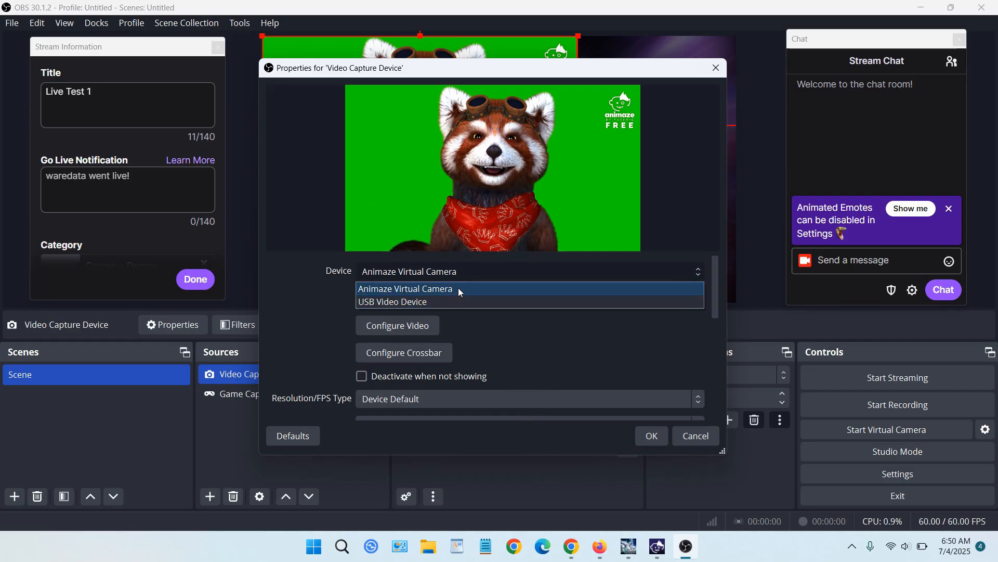
left_click(458, 288)
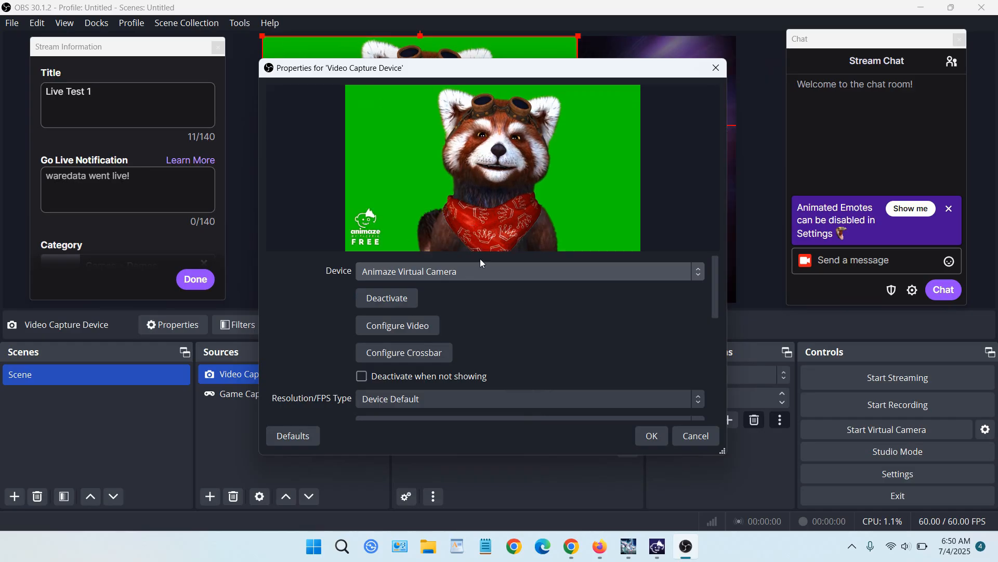
left_click(650, 435)
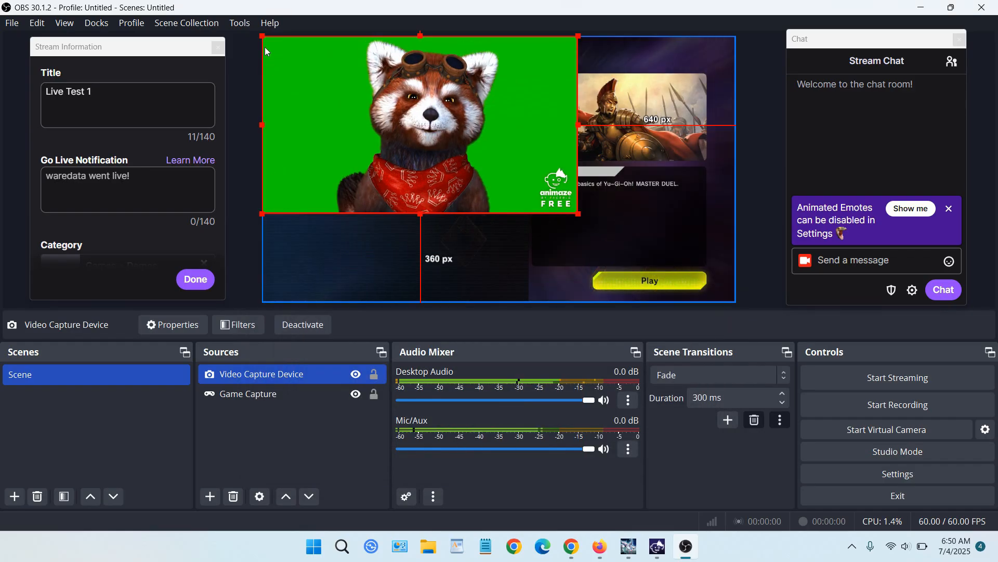
- Shrink the avatar's Video Capture Device and place it in the lower-right corner of the canvas
left_click_drag(263, 37, 458, 147)
left_click_drag(539, 180, 697, 268)
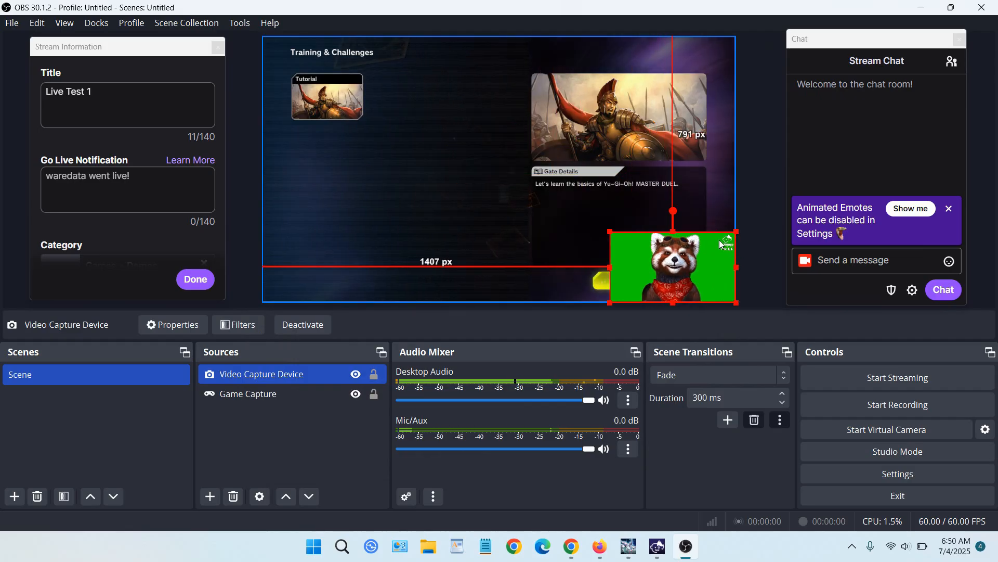
left_click(750, 206)
left_click(687, 259)
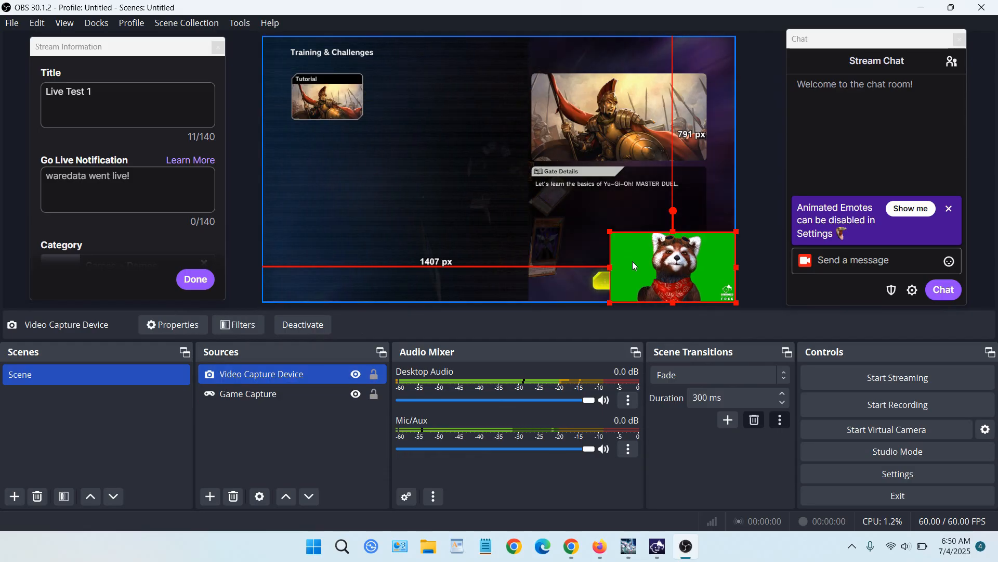
- Add a Chroma Key effect filter with the Green key color type to the Video Capture Device
right_click(273, 380)
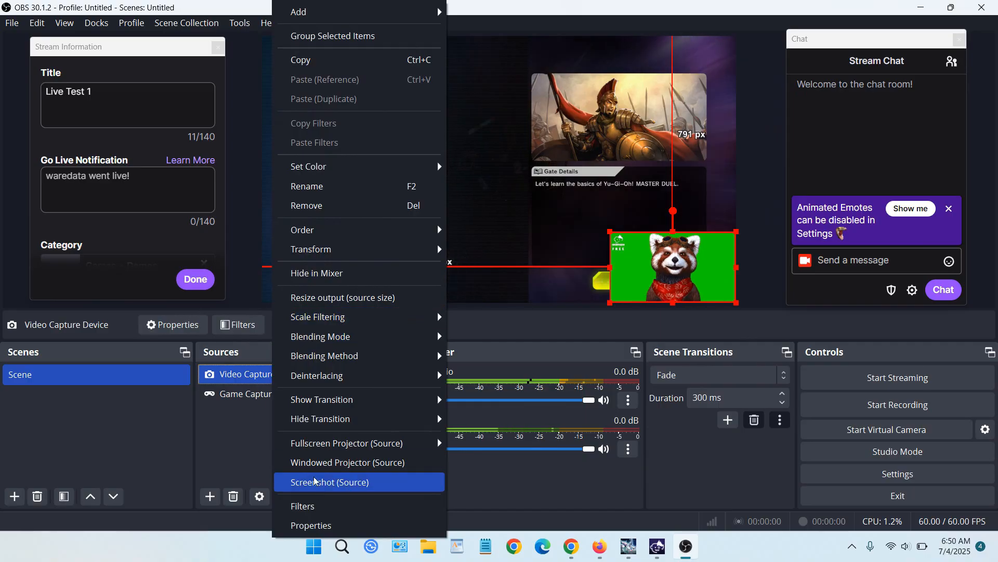
left_click(320, 507)
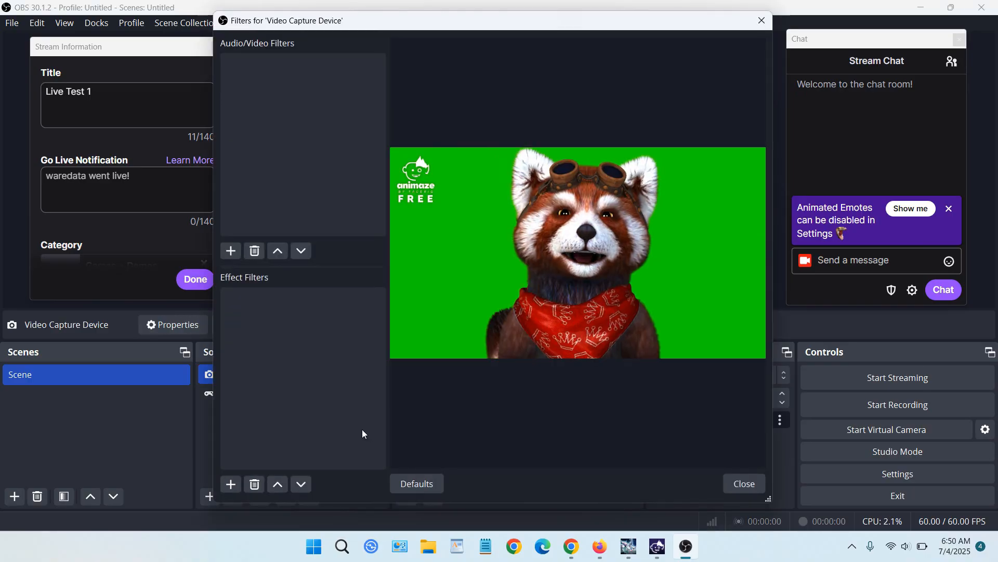
left_click(229, 484)
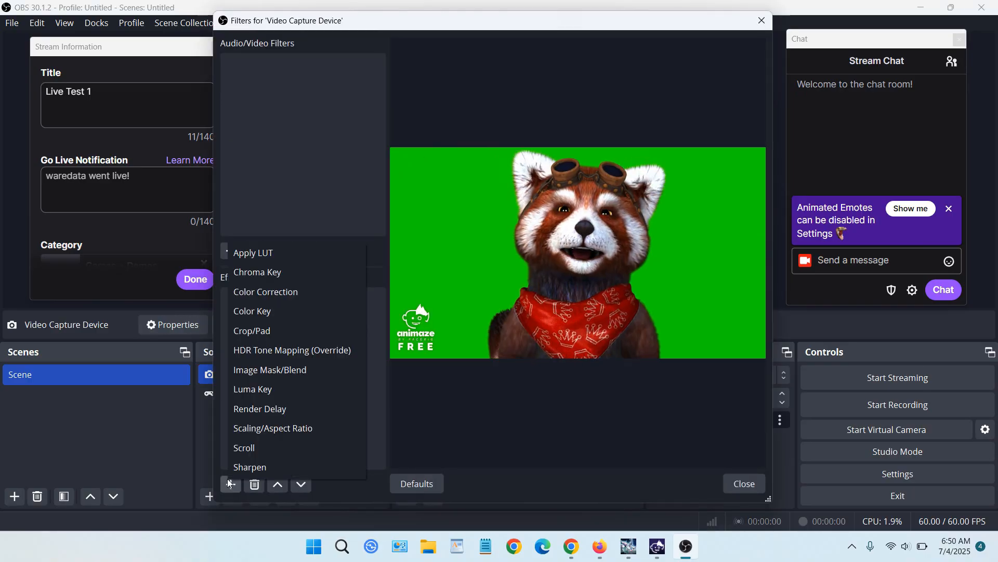
left_click(276, 274)
left_click(460, 279)
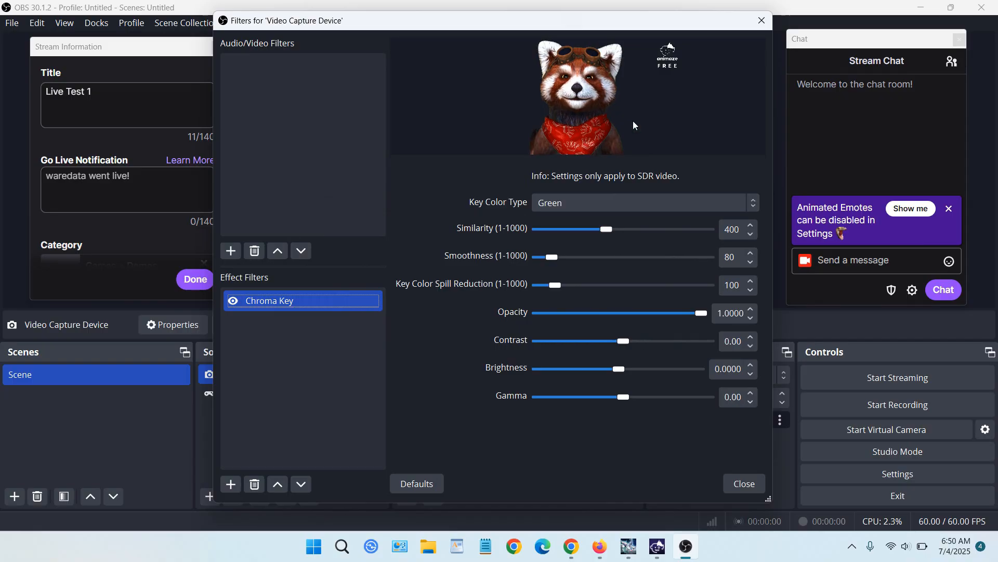
left_click(732, 475)
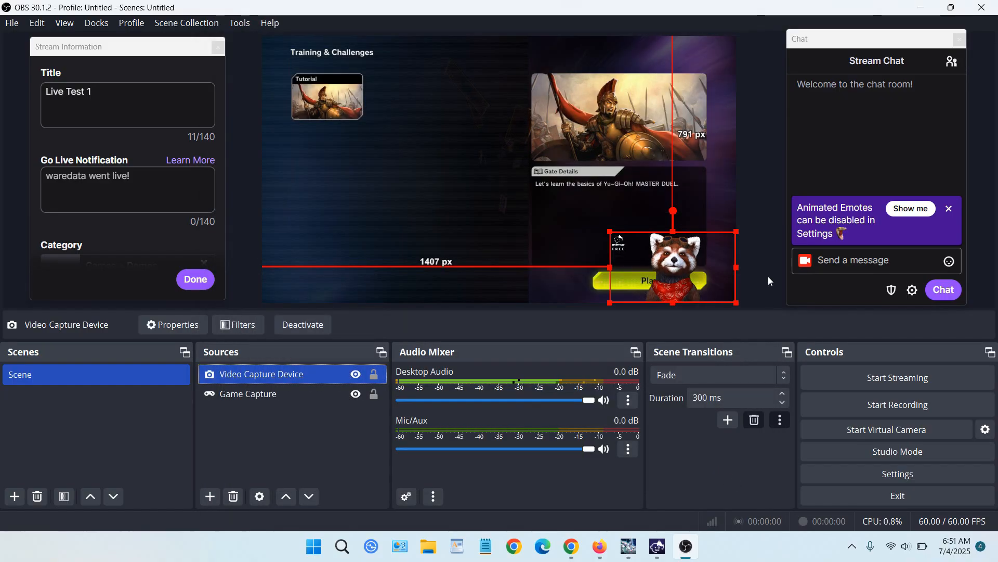
left_click(747, 212)
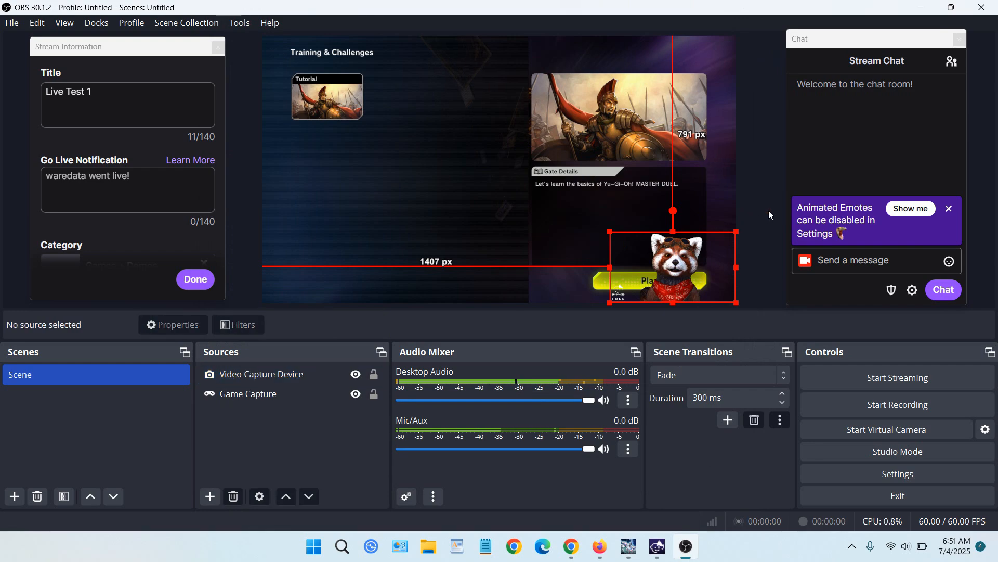
left_click(478, 137)
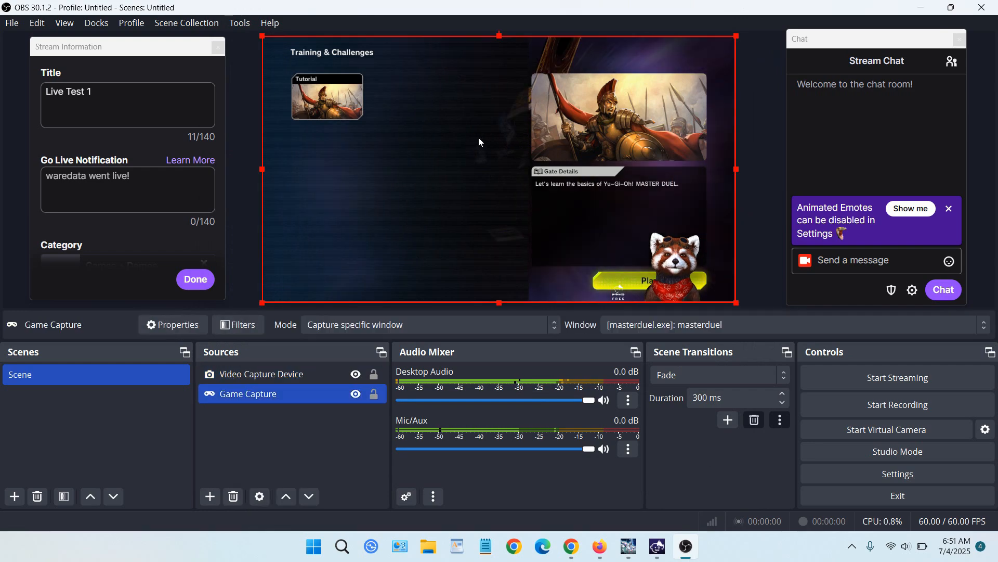
left_click(678, 269)
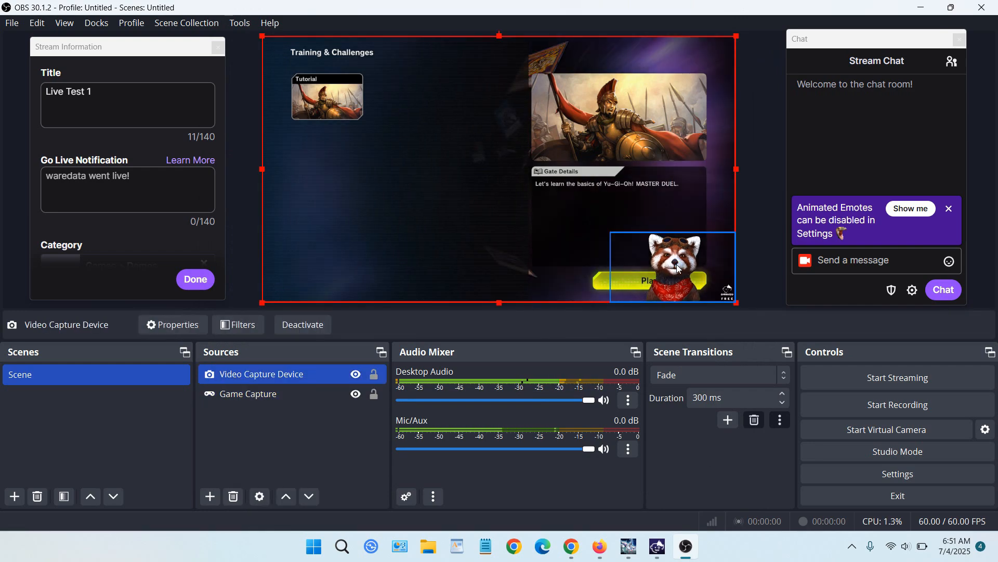
left_click(751, 215)
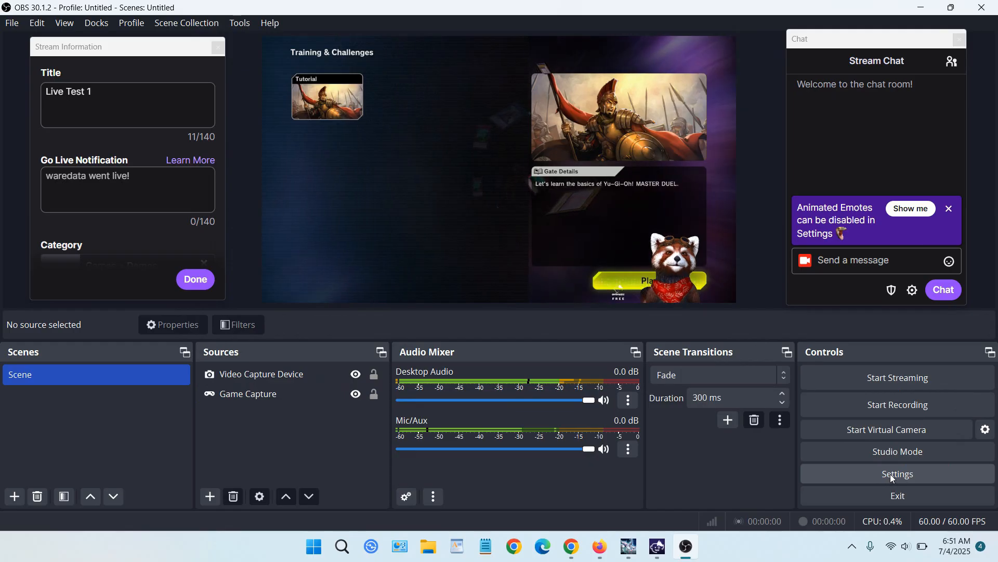
- Check the service, server and account connection in the OBS Stream settings
left_click(888, 473)
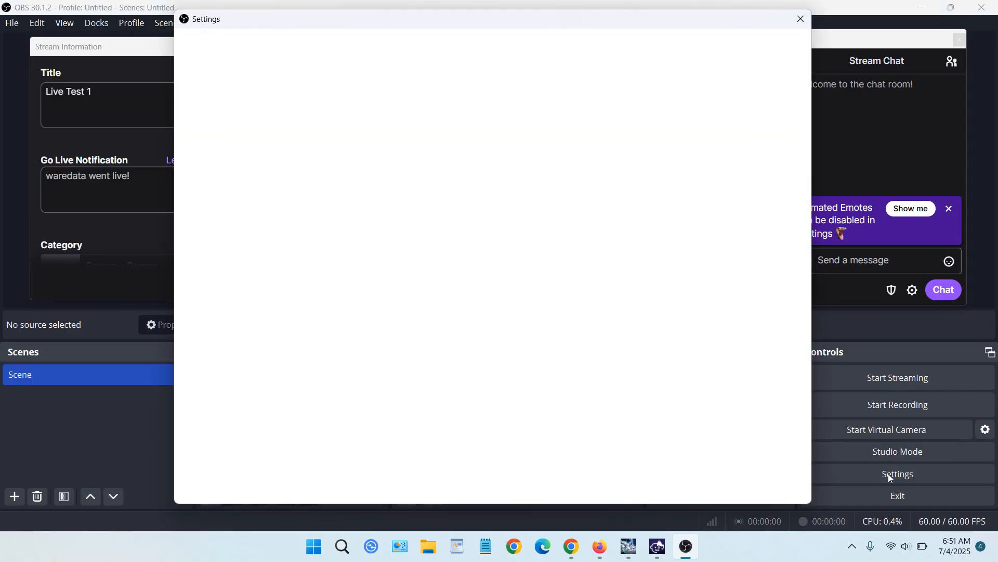
left_click(600, 545)
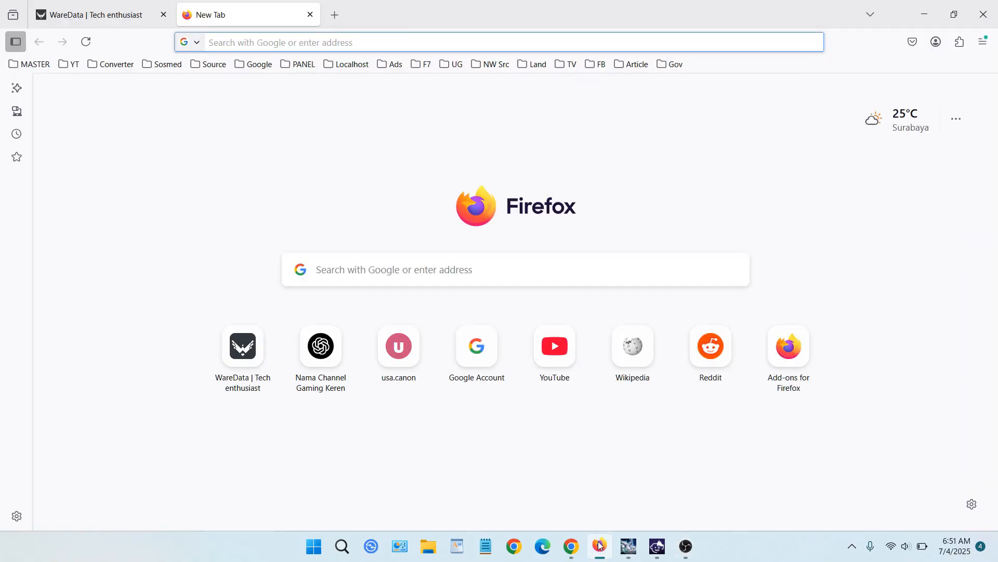
left_click(984, 14)
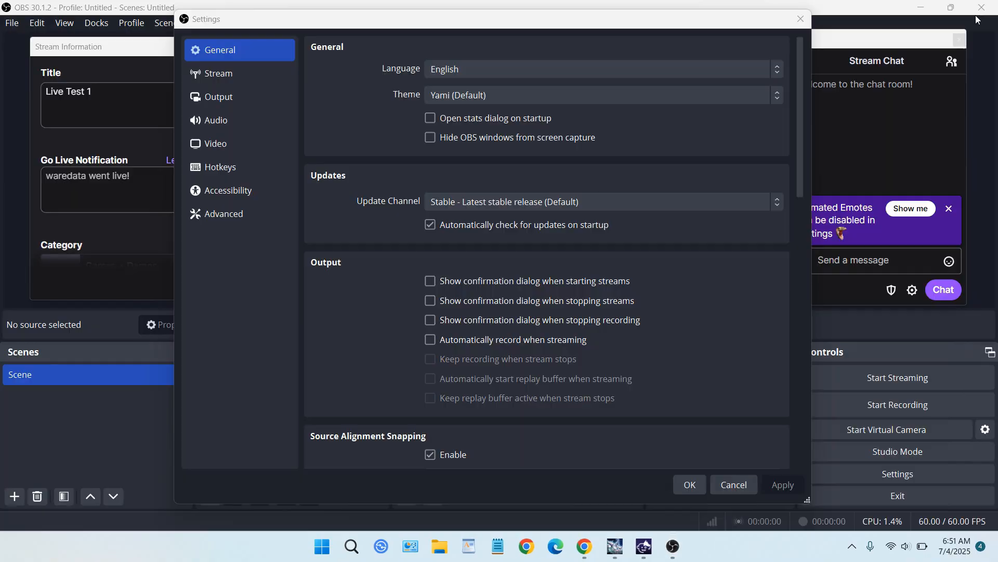
left_click(226, 78)
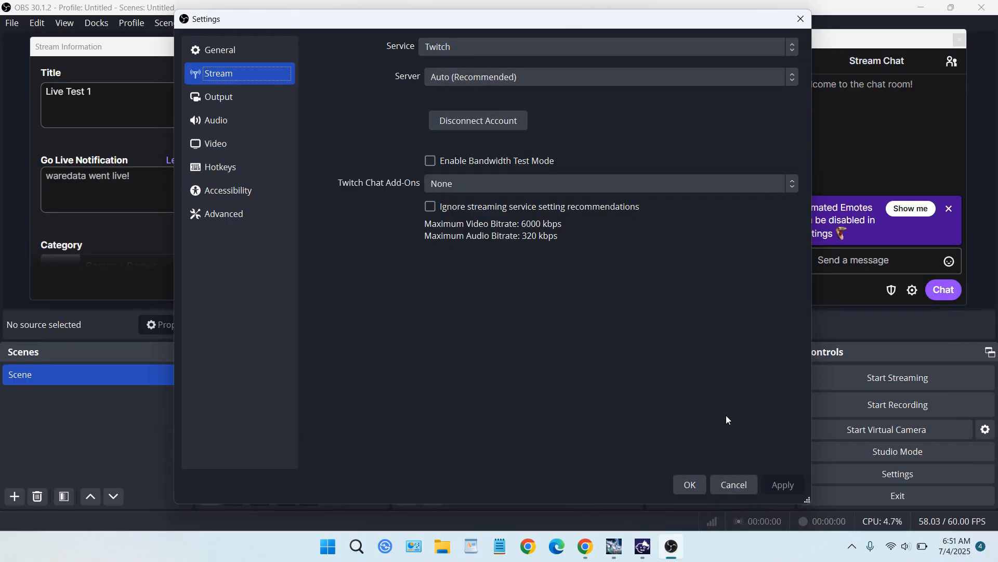
left_click(691, 486)
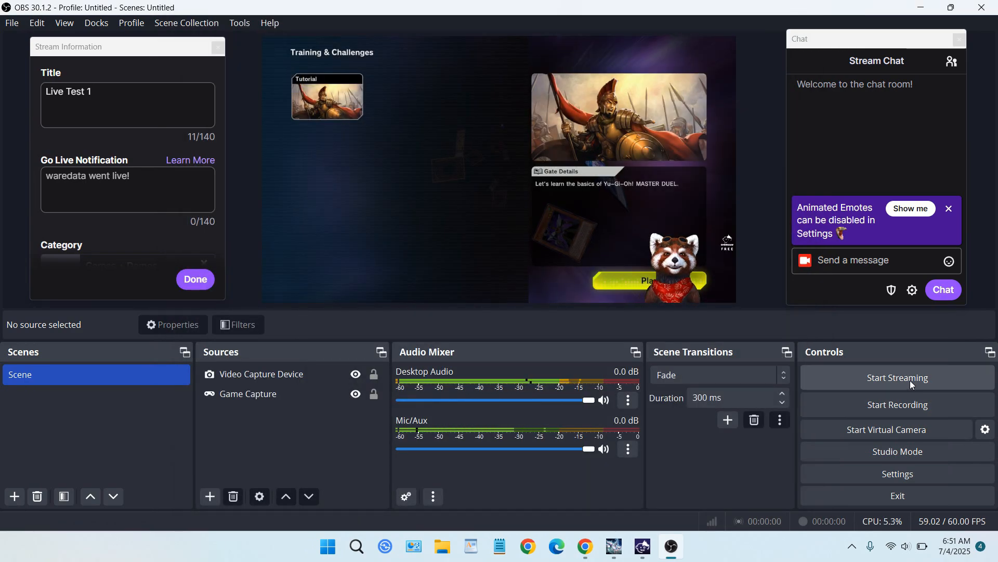
- Start streaming the scene and minimize the OBS window
left_click(910, 383)
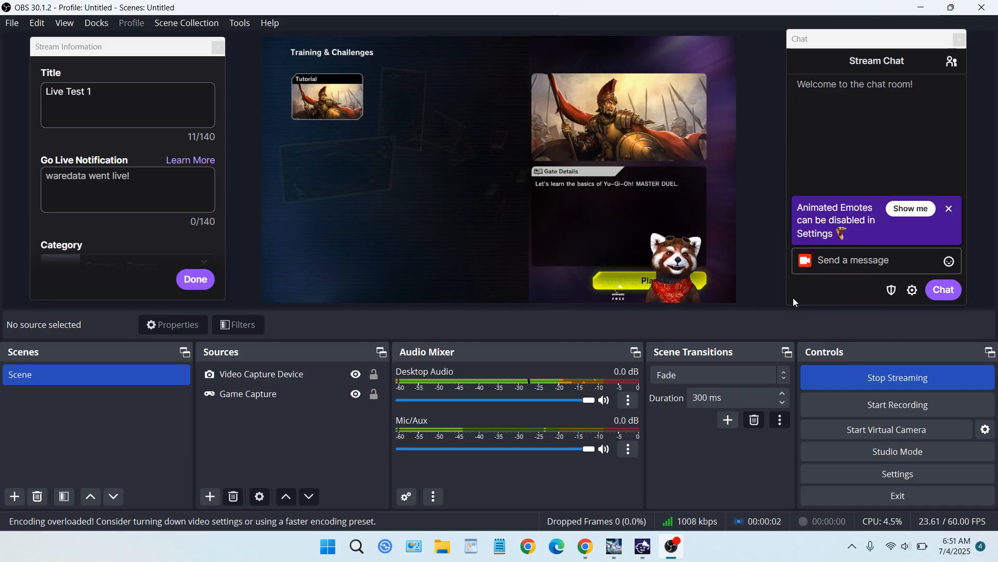
left_click(921, 7)
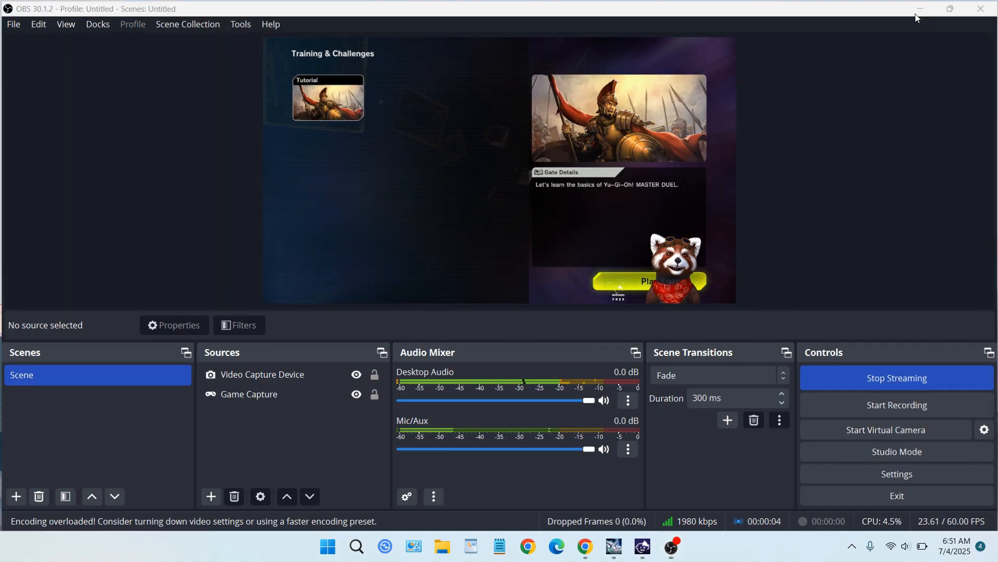
- Switch to Twitch in Chrome and open the Creator Dashboard's Stream Manager to check the live stream preview
left_click(593, 550)
left_click(293, 15)
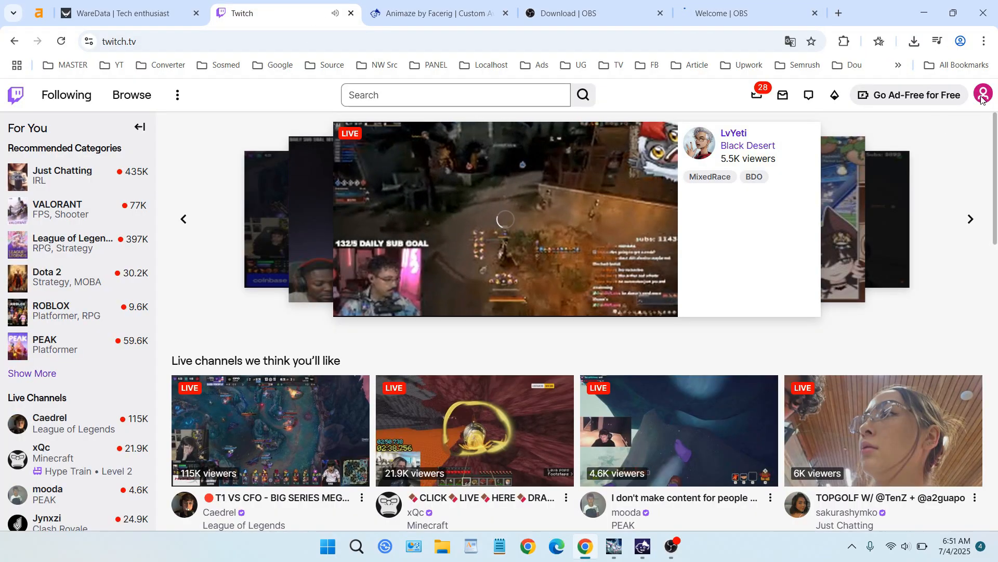
left_click(981, 101)
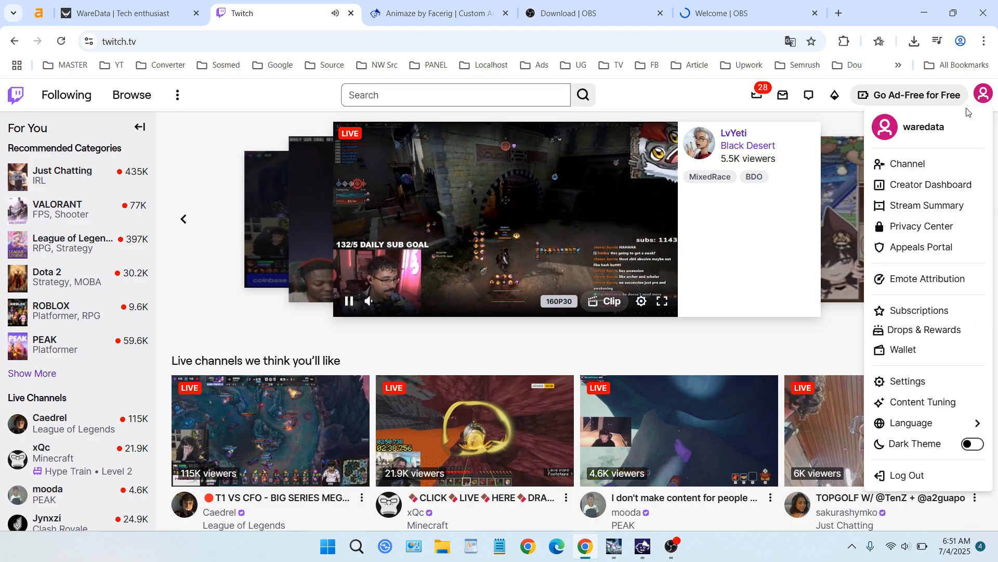
left_click(920, 206)
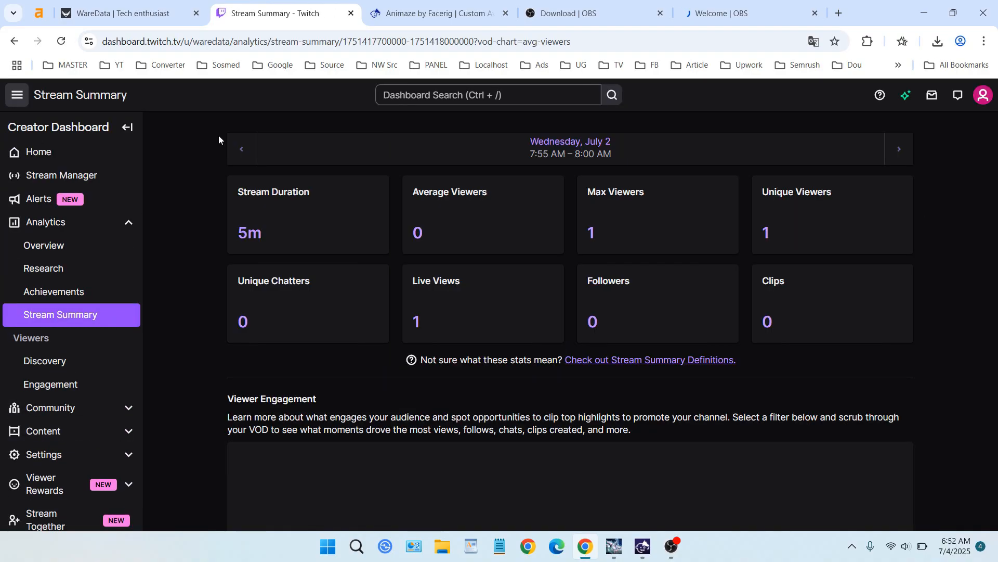
left_click(88, 177)
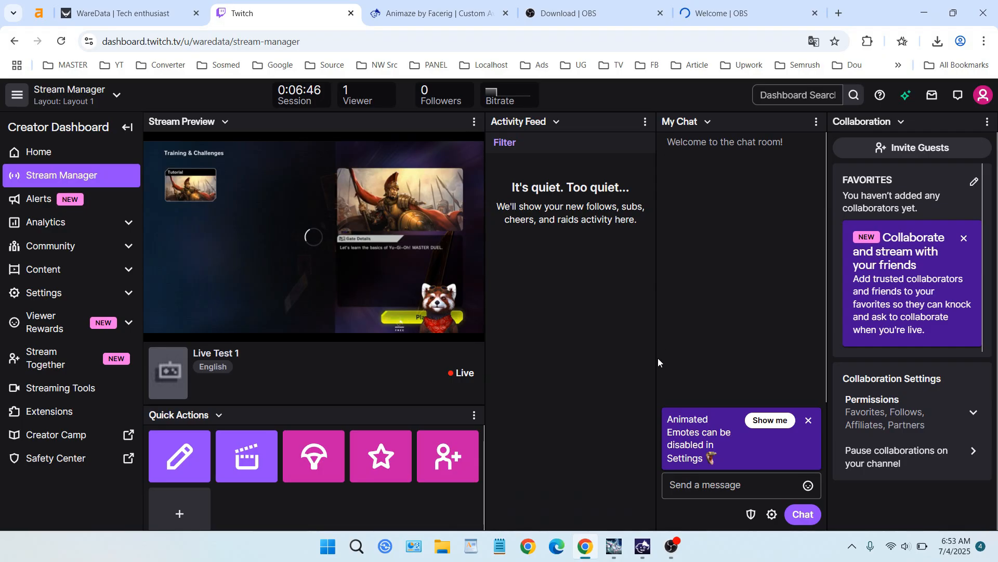
- Close the Master Duel game, then bring up the Animaze window and minimize it to return to the Stream Manager
left_click(614, 545)
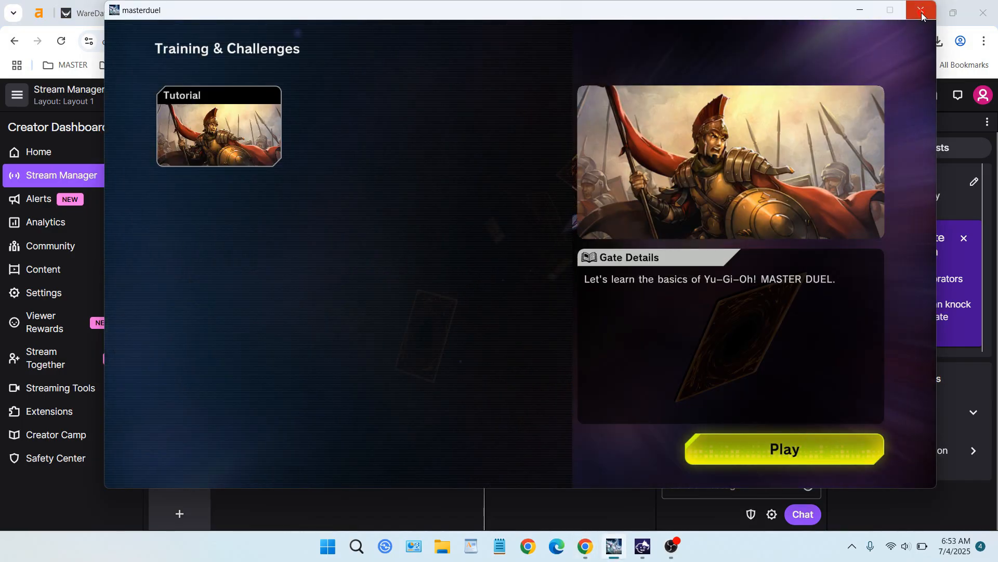
left_click(922, 15)
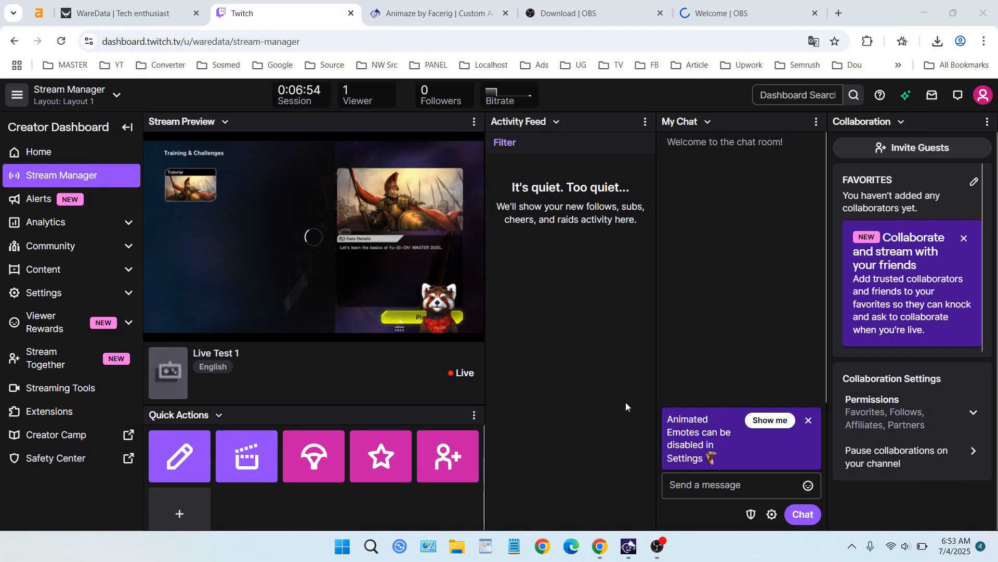
left_click(628, 546)
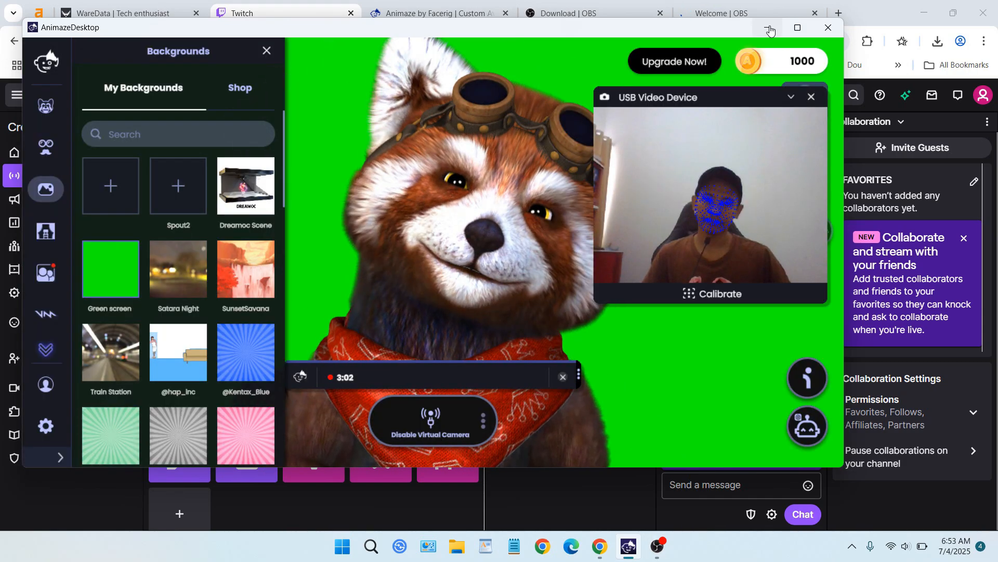
left_click(767, 27)
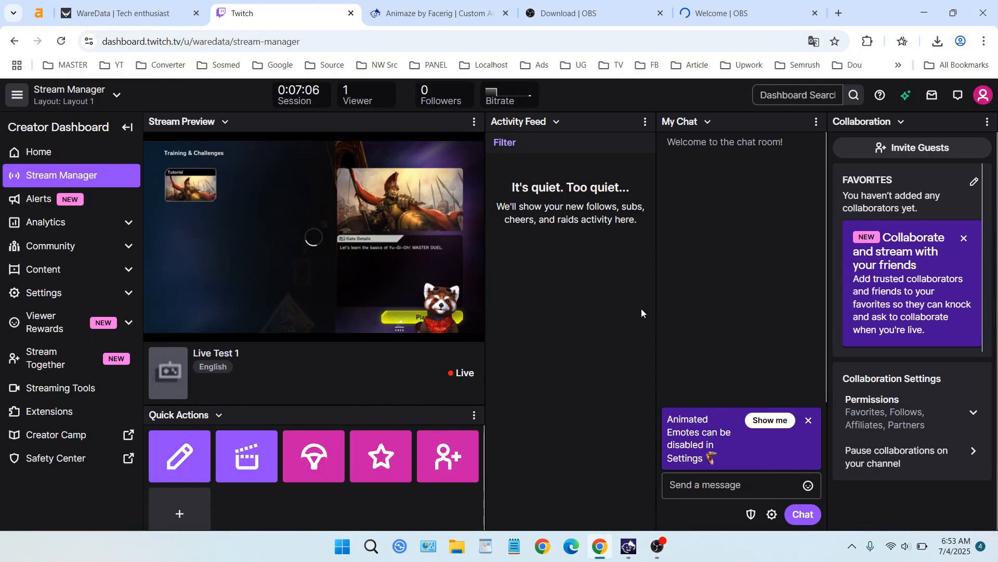